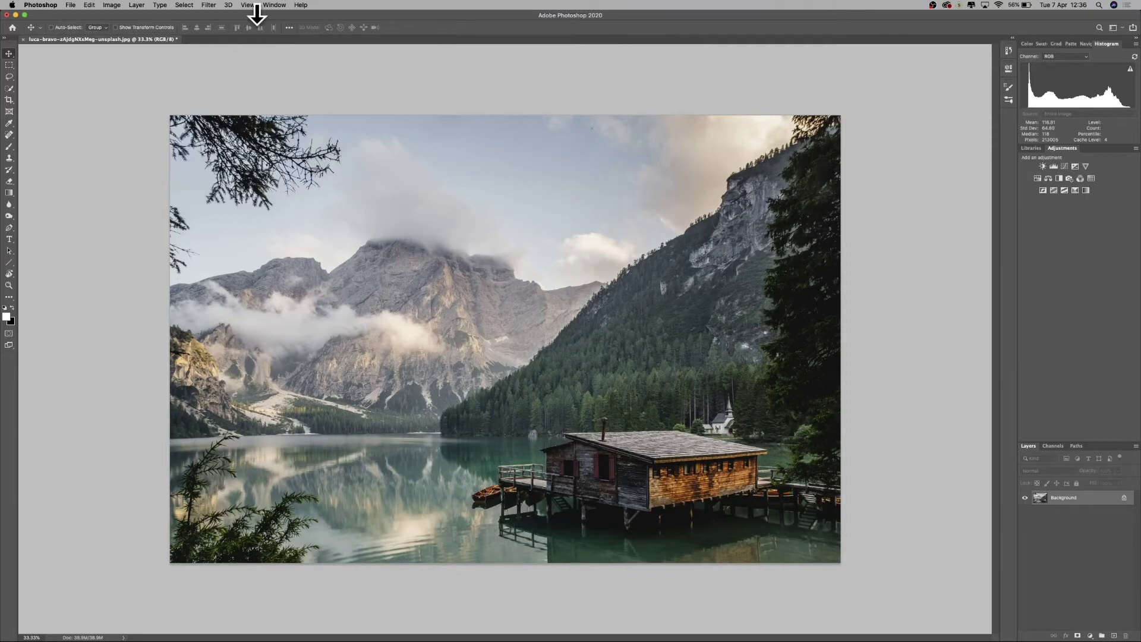
Open the custom proof condition settings and simulate the device profile 1FS_SmoothCotton_Epson-P600_OFFICE_18-03-20.icm.
left_click(252, 6)
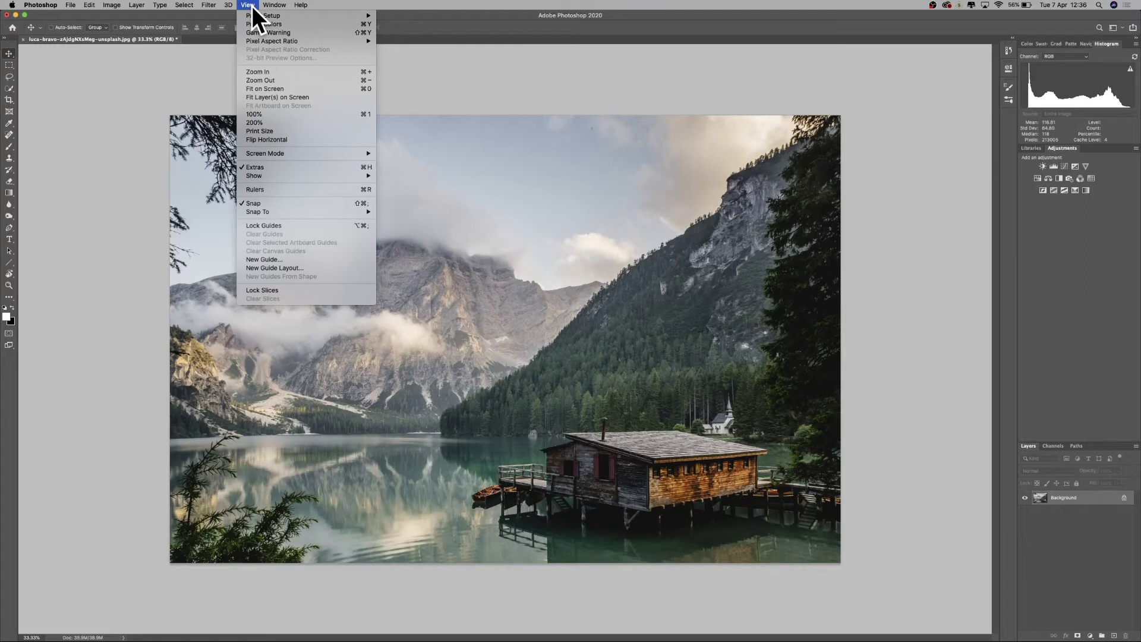
mouse_move(245, 17)
left_click(411, 19)
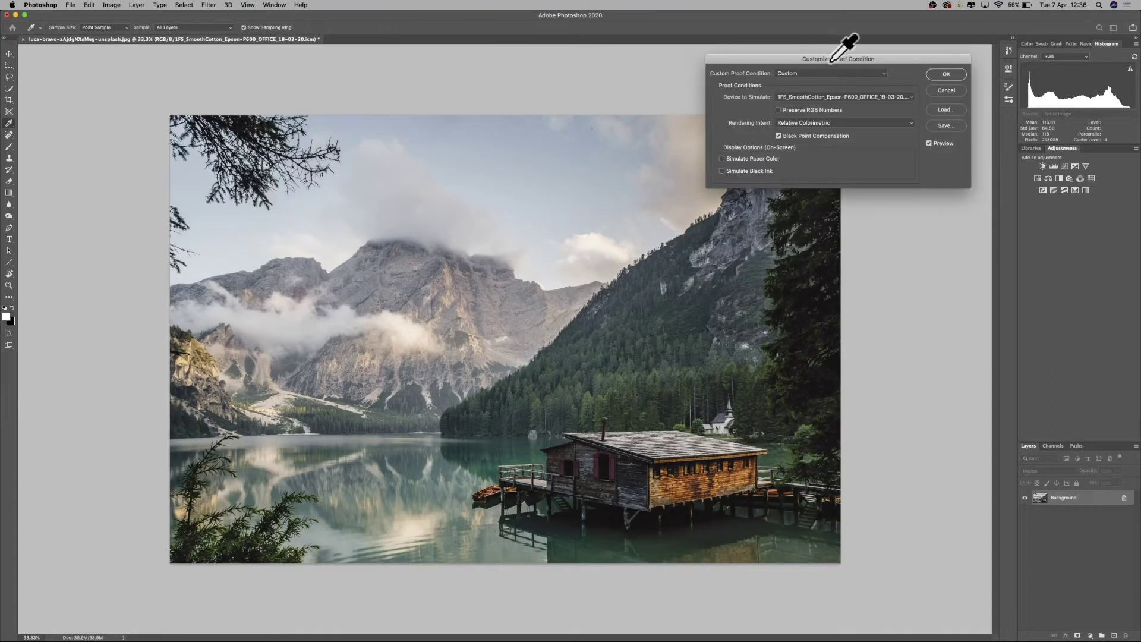
left_click_drag(826, 59, 812, 68)
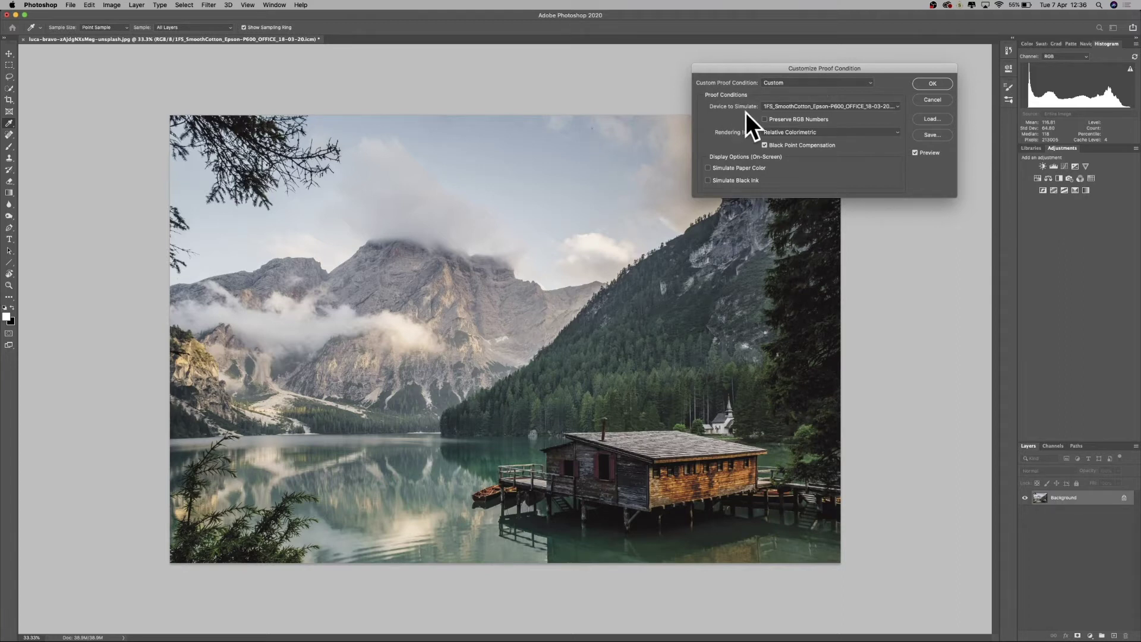
left_click(793, 106)
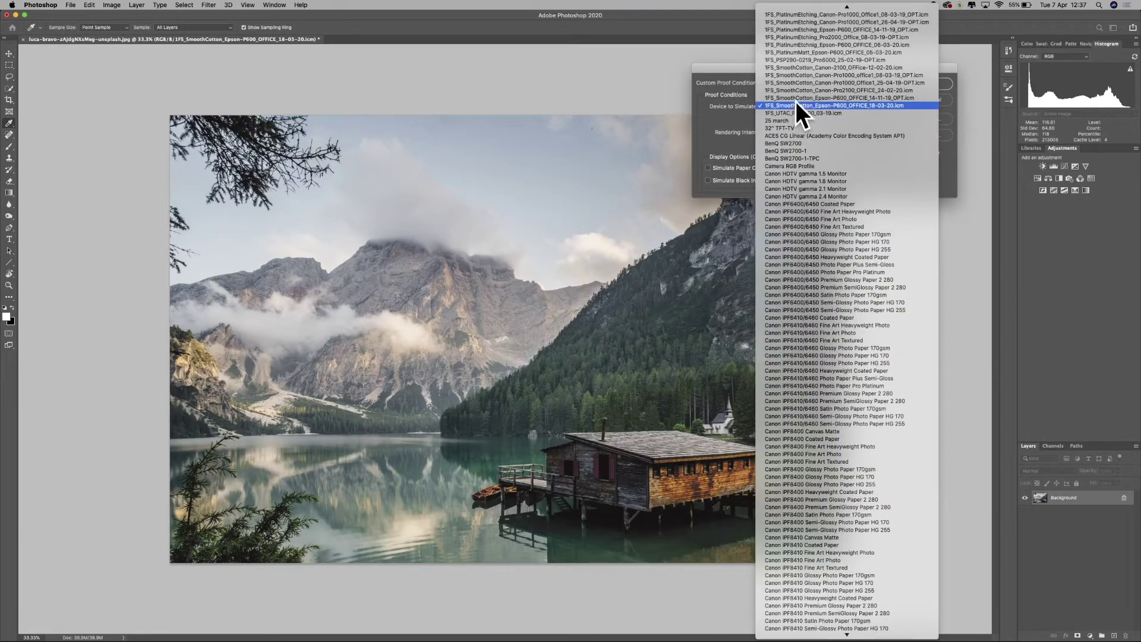
mouse_move(802, 6)
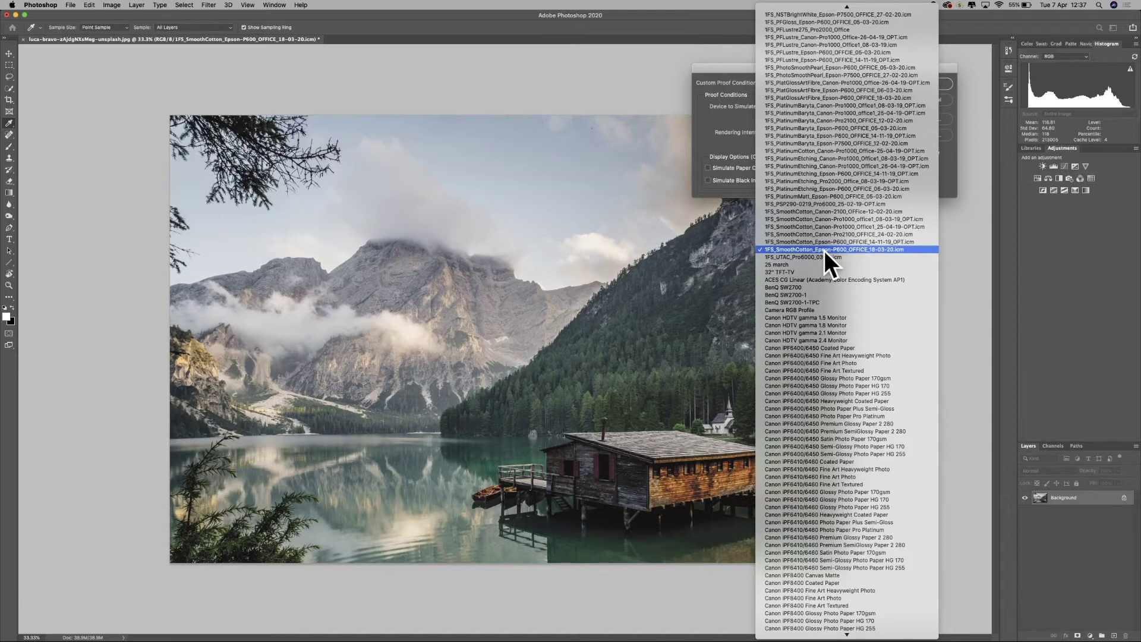
left_click(823, 250)
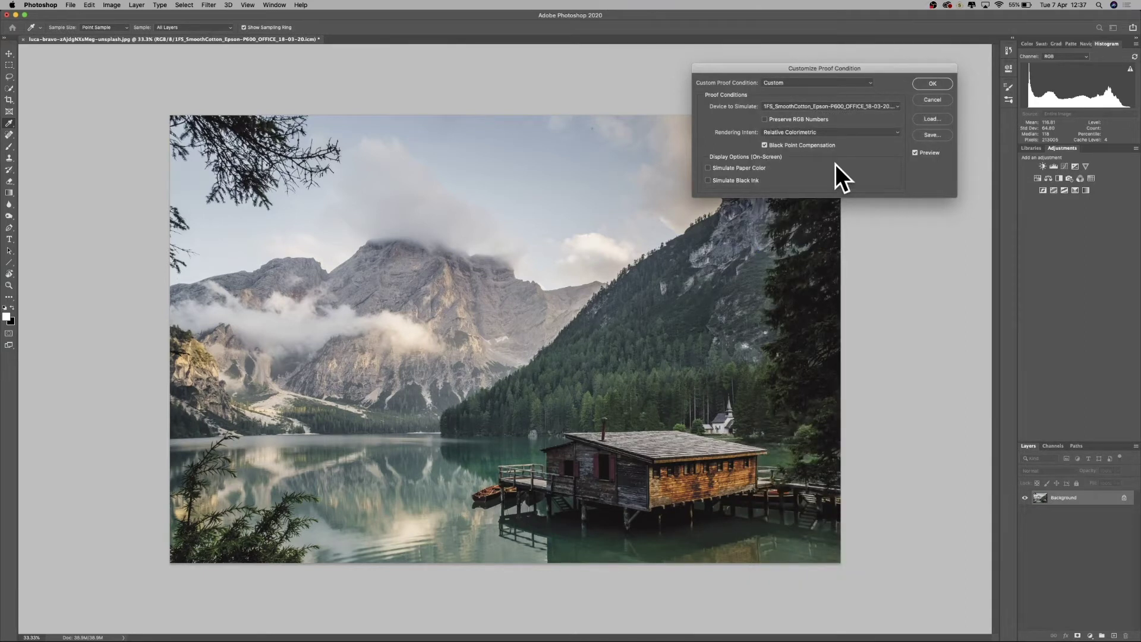
Switch Preserve RGB Numbers on and off repeatedly to compare its effect on the proof, leaving it off.
left_click(765, 120)
left_click(791, 120)
left_click(791, 120)
left_click(790, 121)
left_click(790, 121)
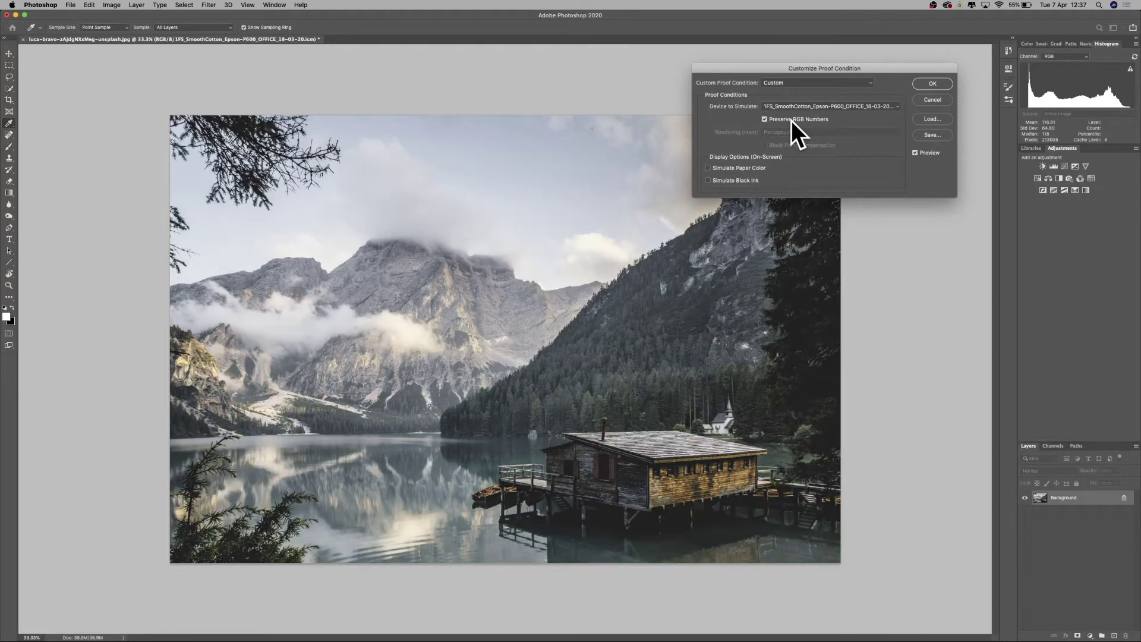
left_click(791, 120)
left_click(791, 120)
left_click(791, 120)
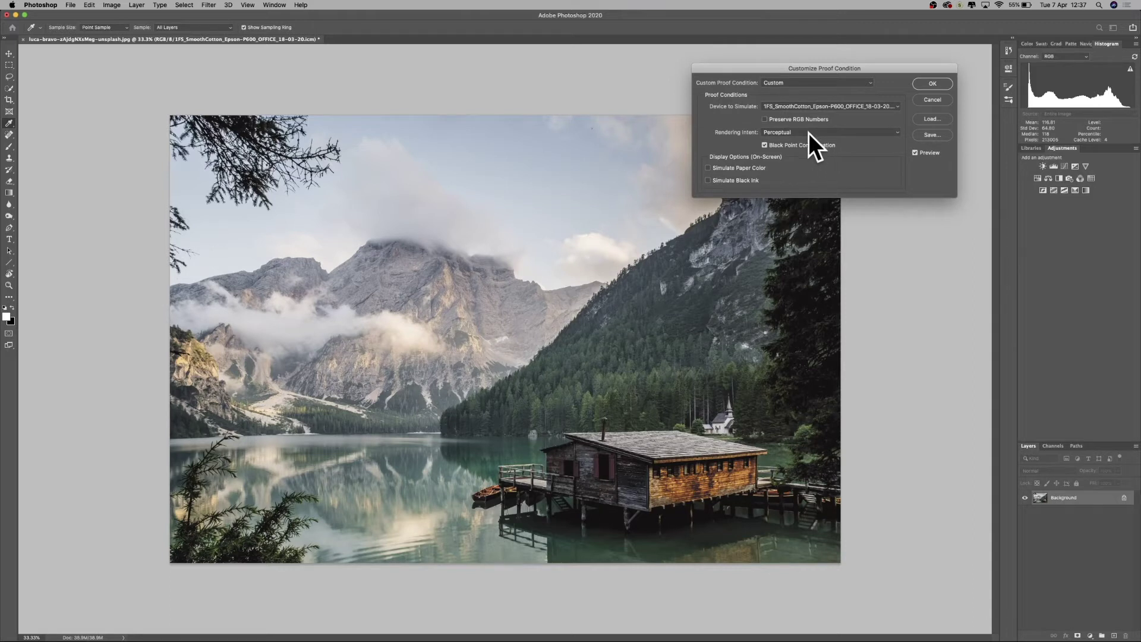
Preview the proof with the Relative Colorimetric, Perceptual and Absolute Colorimetric rendering intents.
left_click(809, 133)
left_click(815, 144)
left_click(804, 133)
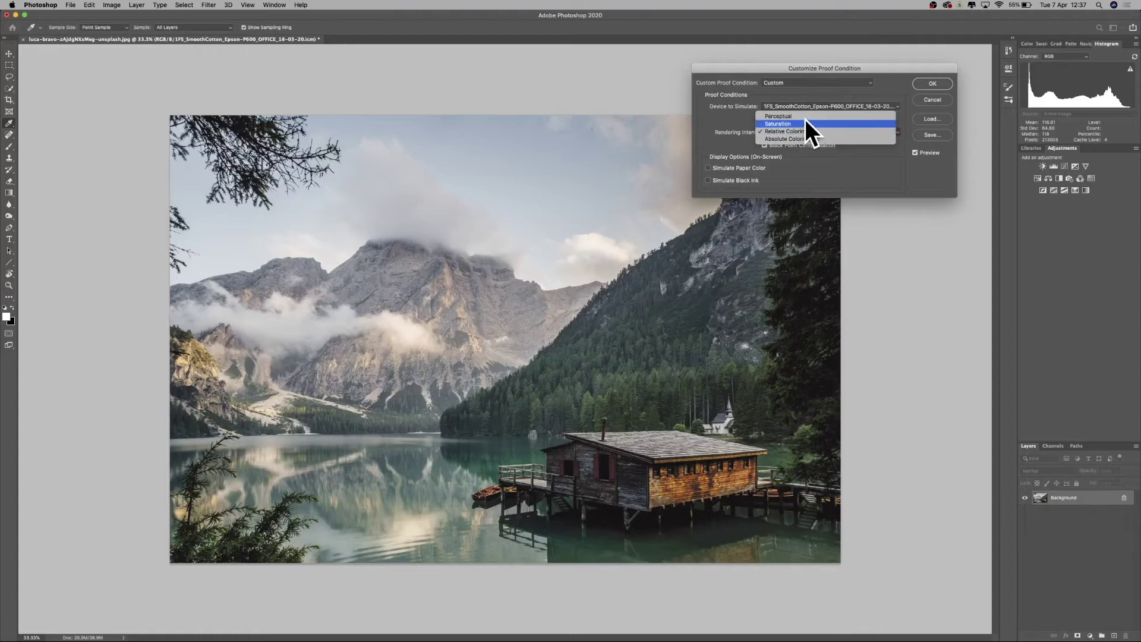
left_click(804, 117)
left_click(807, 128)
left_click(809, 135)
left_click(803, 131)
left_click(809, 145)
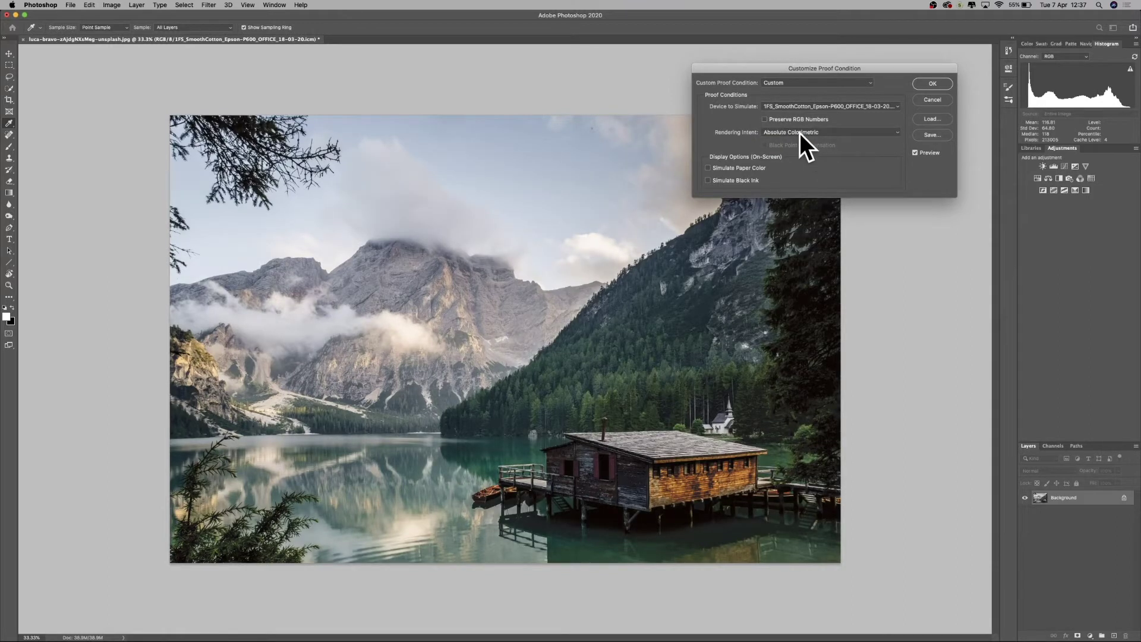
Compare the Relative Colorimetric and Perceptual rendering intents once more and settle on Relative Colorimetric.
left_click(799, 133)
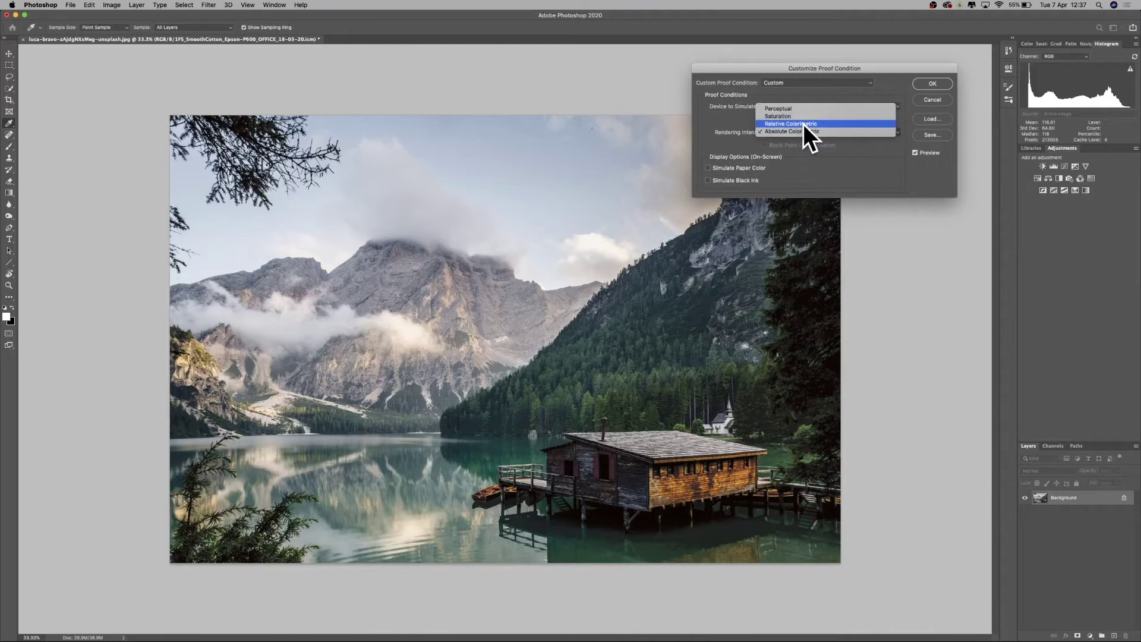
left_click(803, 124)
left_click(806, 135)
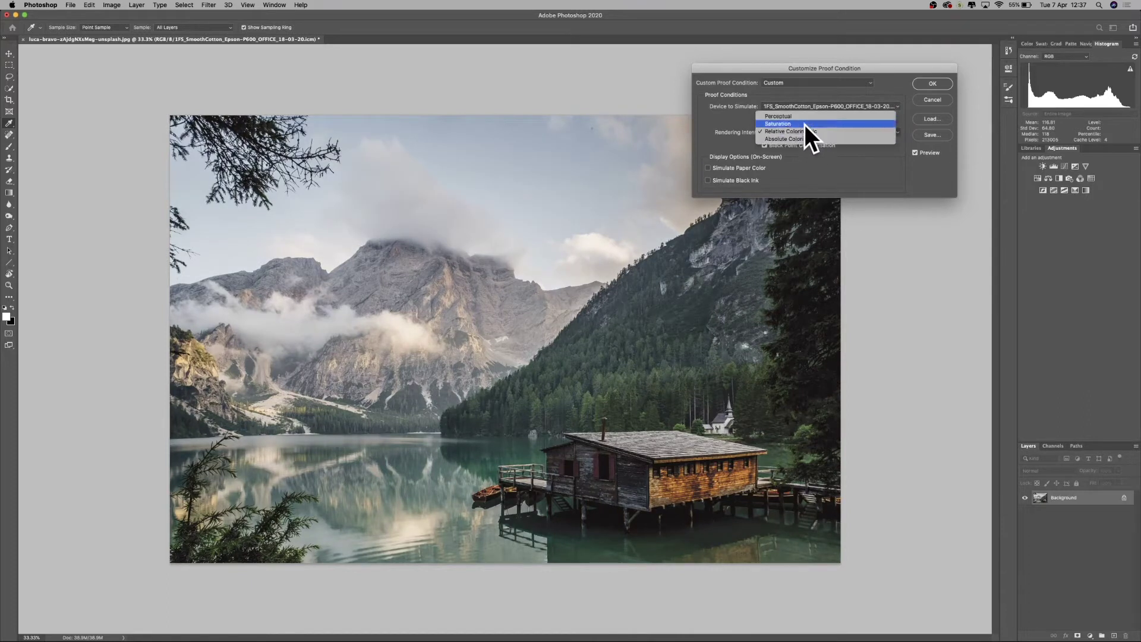
left_click(800, 112)
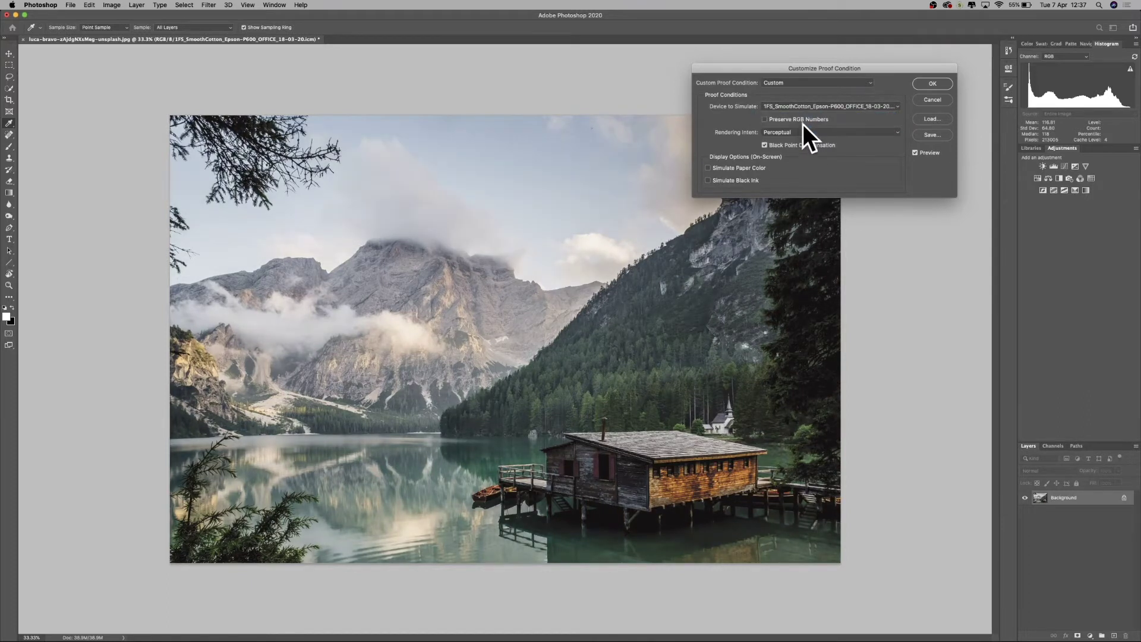
left_click(805, 132)
left_click(805, 143)
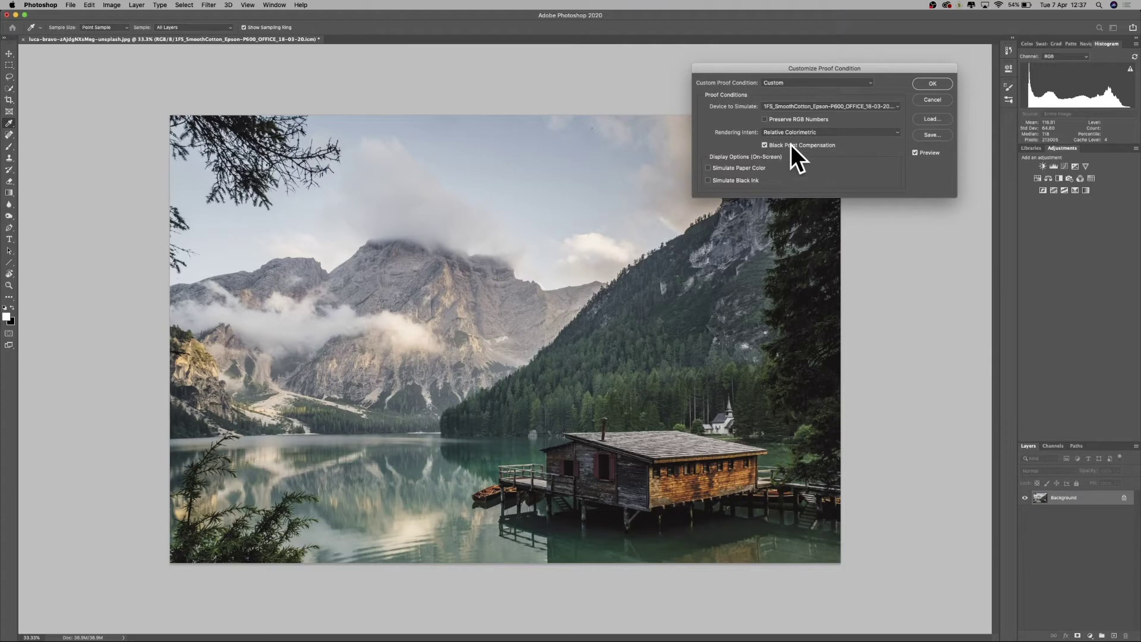
Toggle Black Point Compensation to compare the shadows in the proof, leaving it enabled.
left_click(791, 145)
left_click(791, 144)
left_click(790, 145)
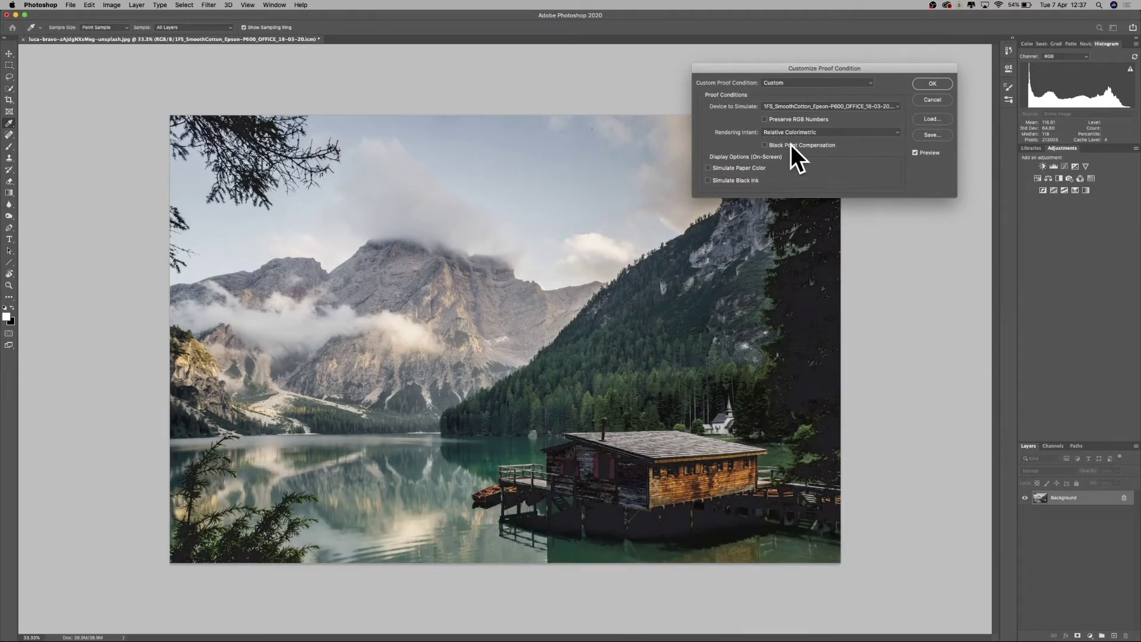
left_click(790, 145)
left_click(791, 145)
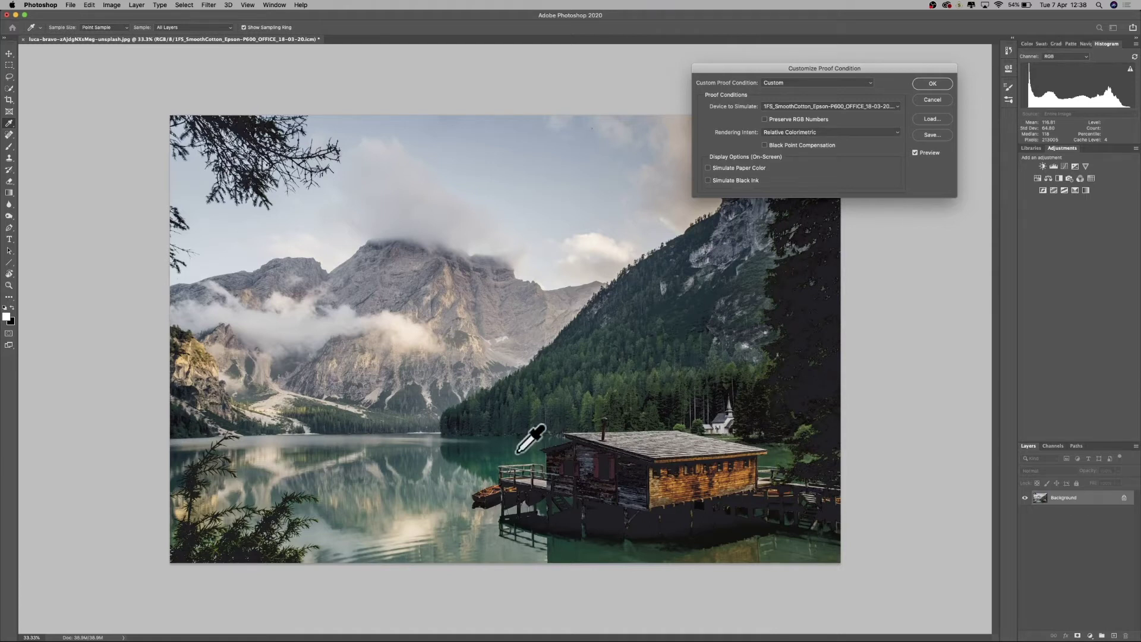
left_click(770, 148)
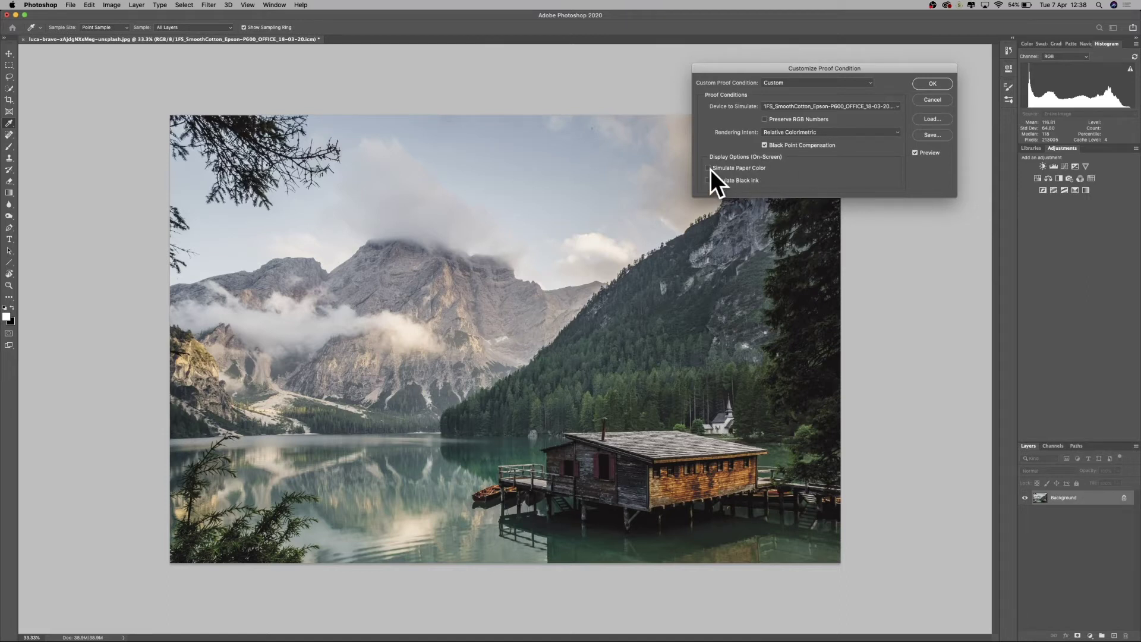
Toggle Simulate Black Ink repeatedly to compare the proof with and without it.
left_click(740, 181)
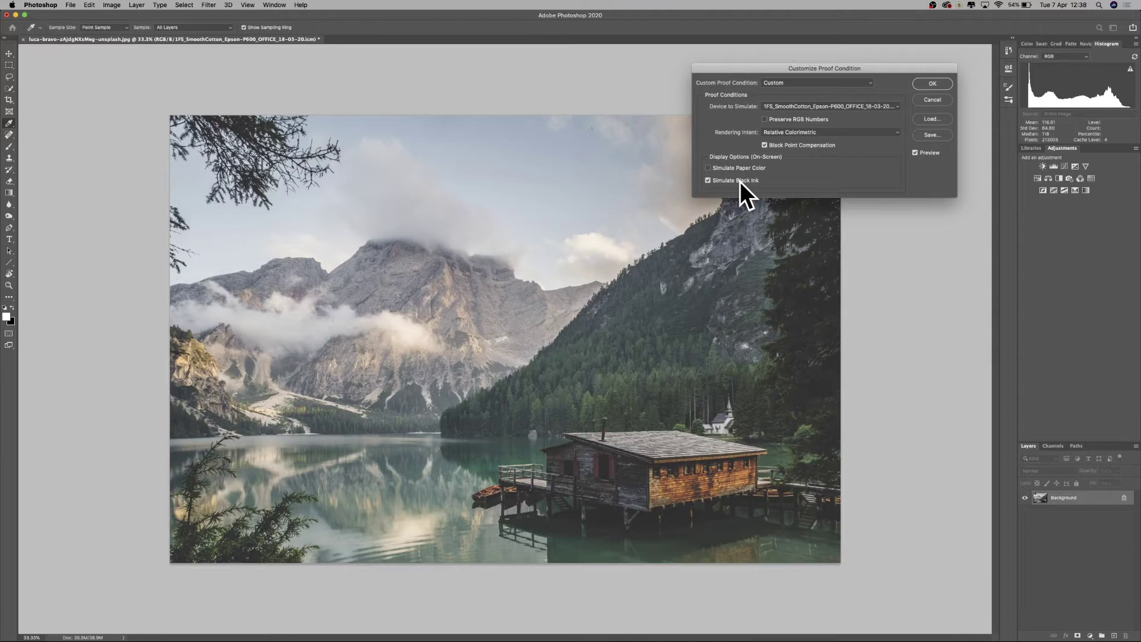
left_click(740, 182)
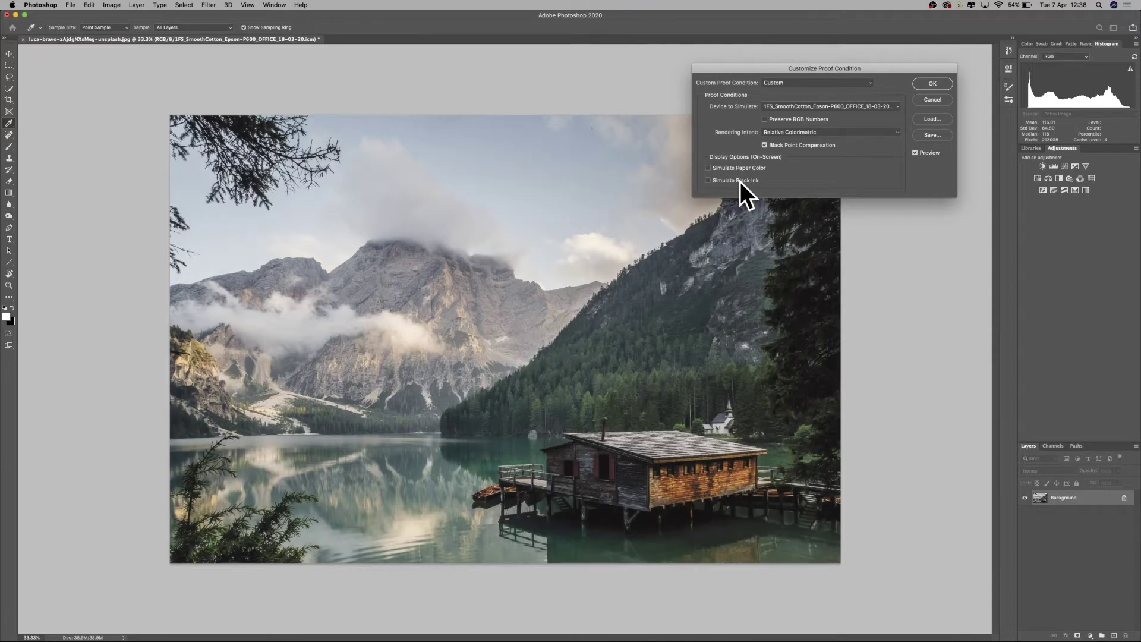
left_click(740, 181)
left_click(740, 182)
left_click(740, 181)
left_click(740, 181)
left_click(740, 180)
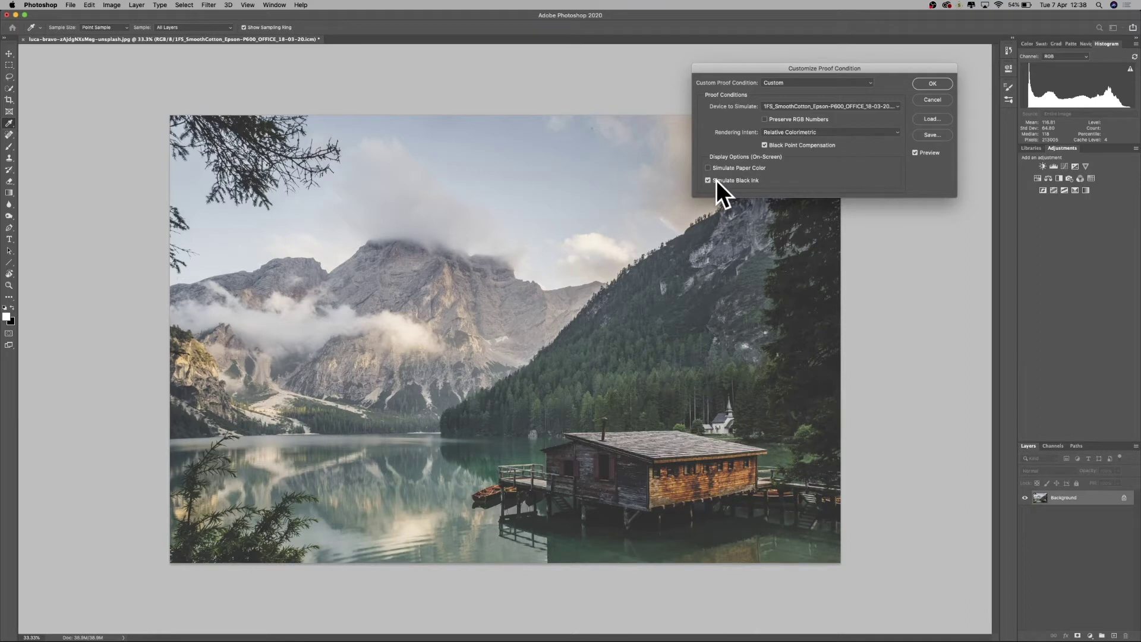
Turn off Simulate Black Ink and briefly preview the proof with Simulate Paper Color.
left_click(716, 180)
left_click(714, 169)
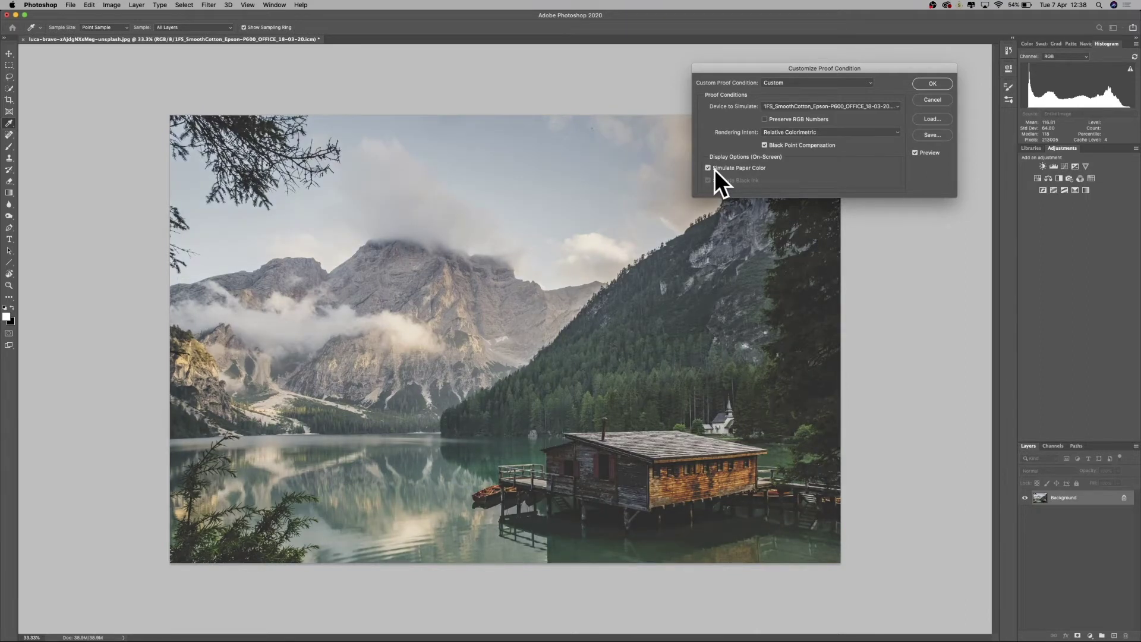
left_click(713, 169)
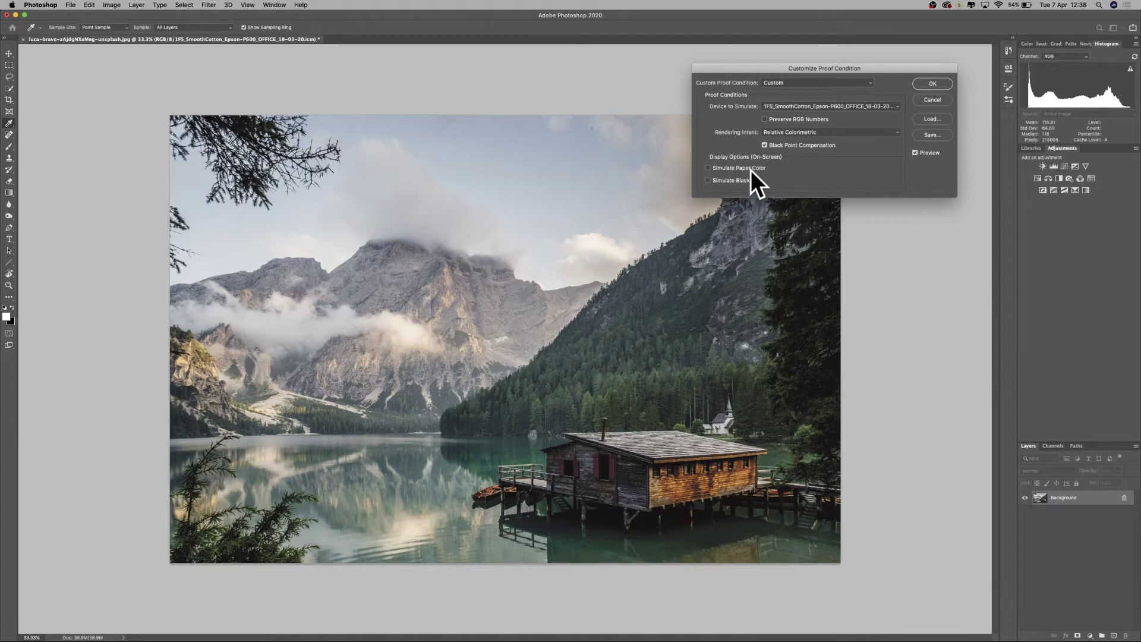
Enable Simulate Black Ink and accept the custom proof condition.
left_click(732, 180)
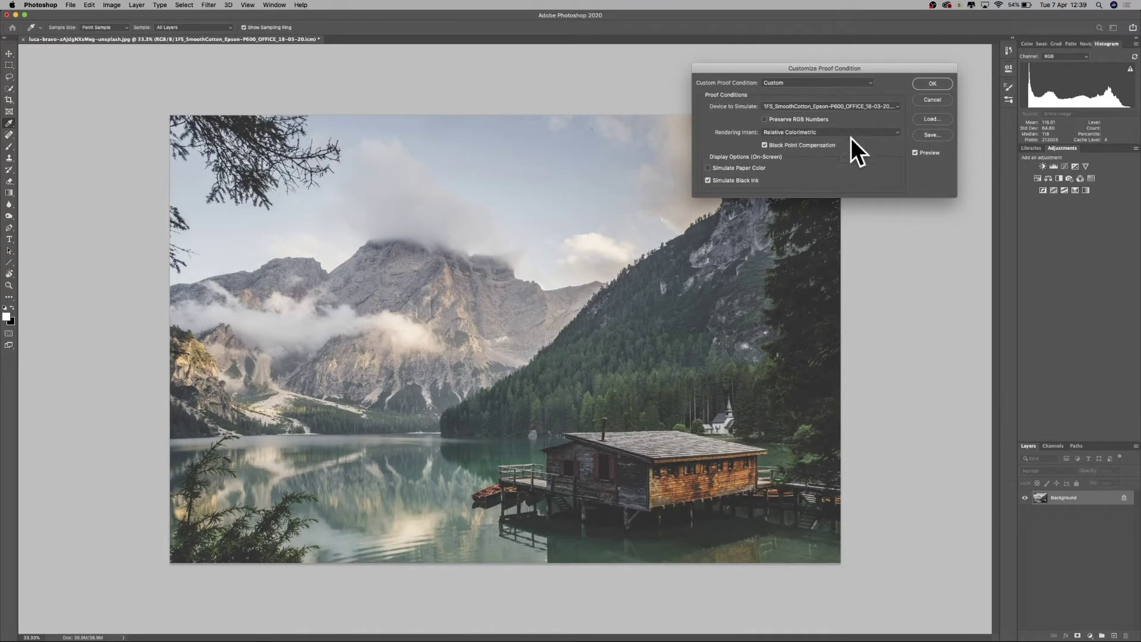
left_click(930, 83)
key("v")
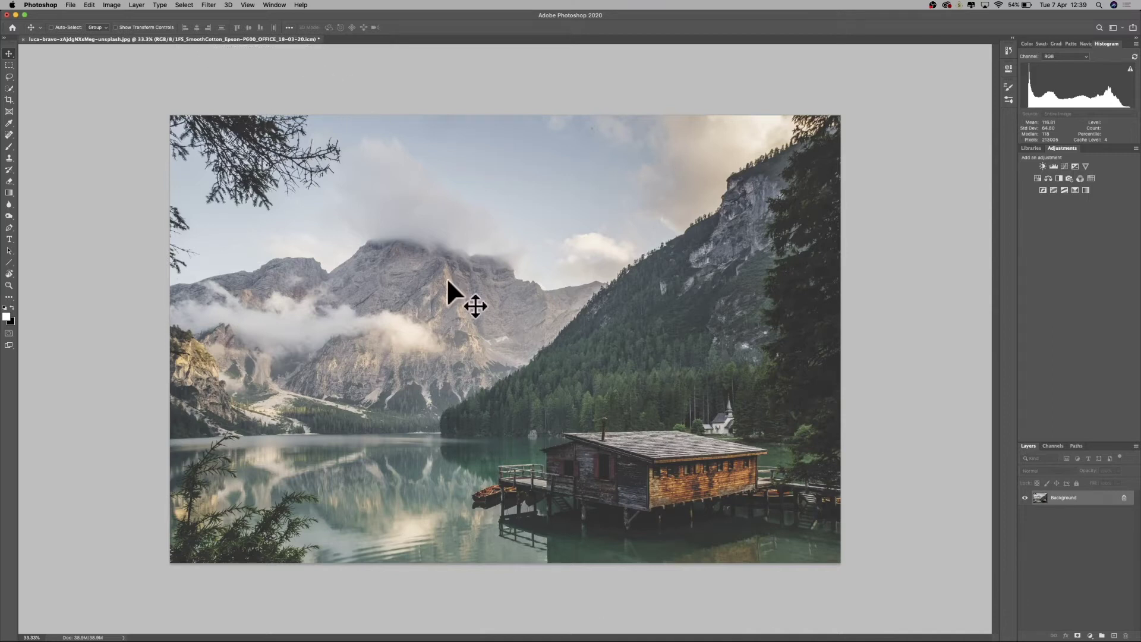
Toggle Proof Colors off and on to compare the original image with the soft proof, leaving it on.
left_click(248, 7)
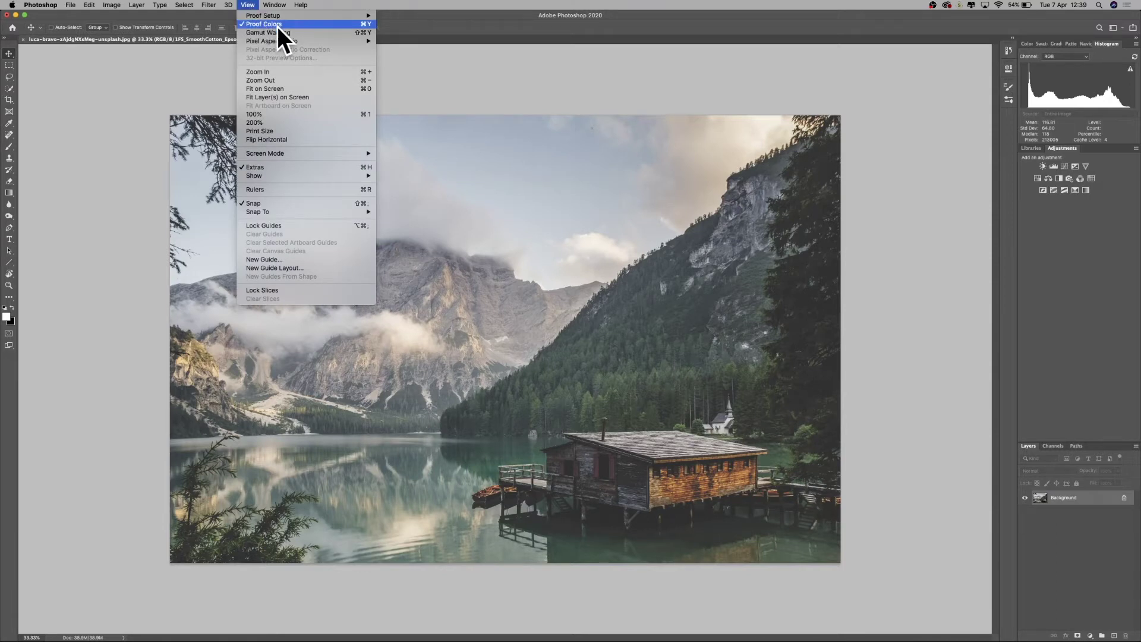
left_click(277, 27)
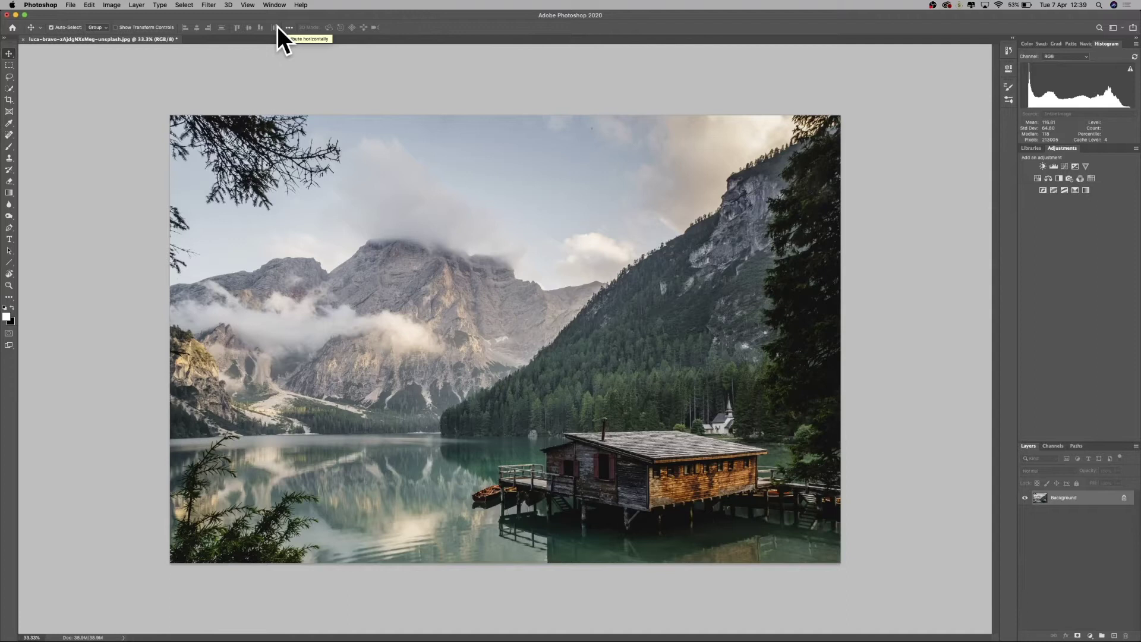
key("super+y")
key("super+y")
key("super+y")
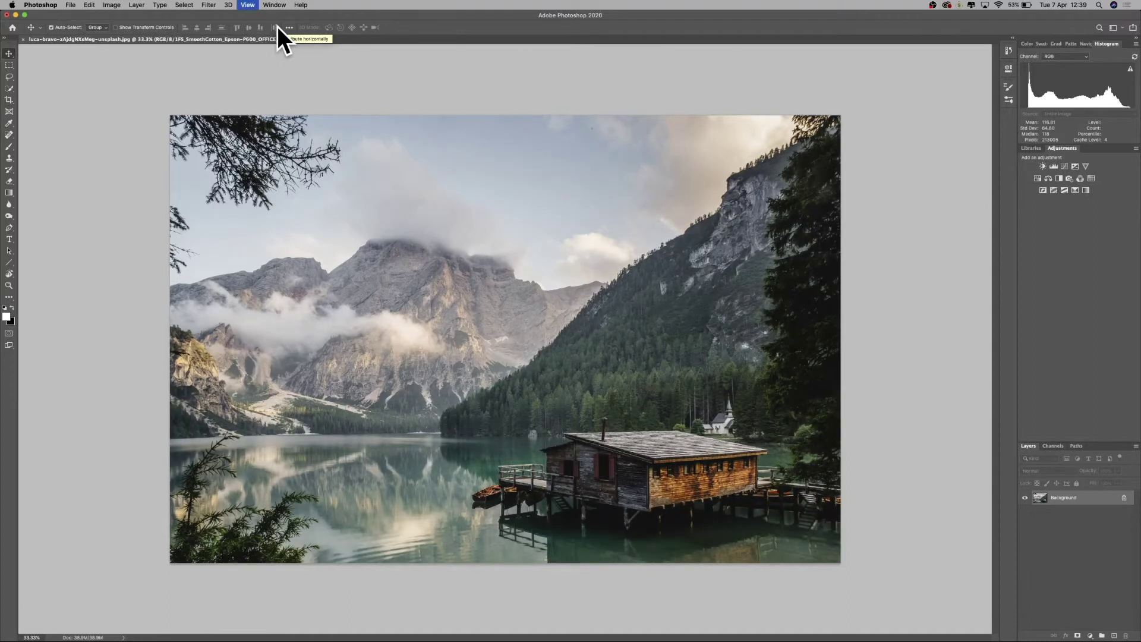
key("super+y")
key("super+y")
key("super+y")
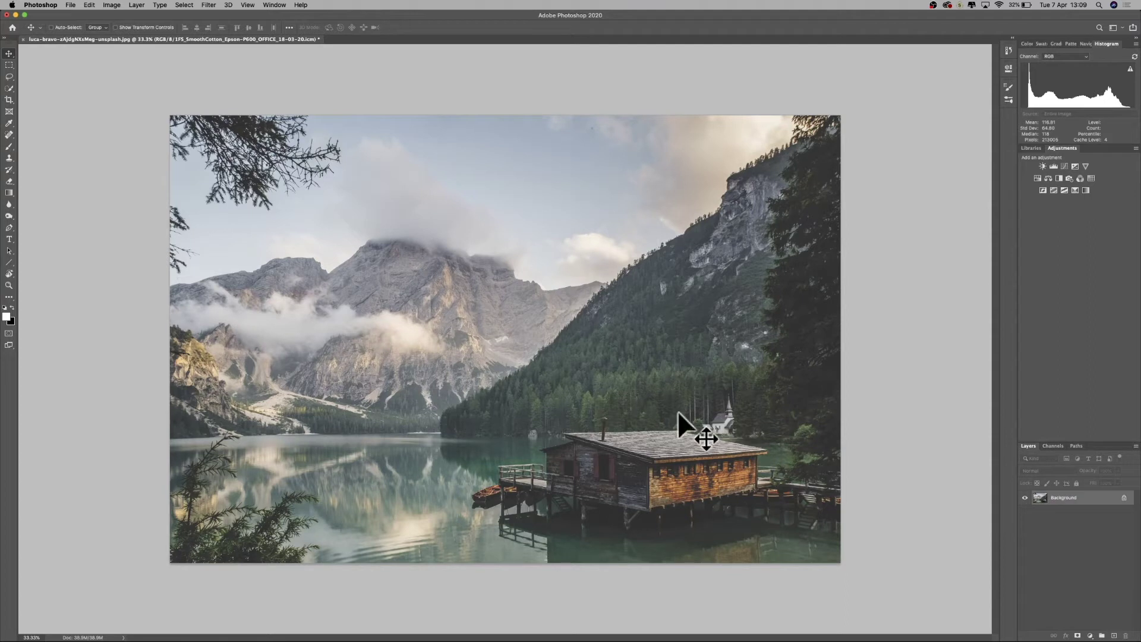
Duplicate the Background layer into a new document.
left_click(137, 5)
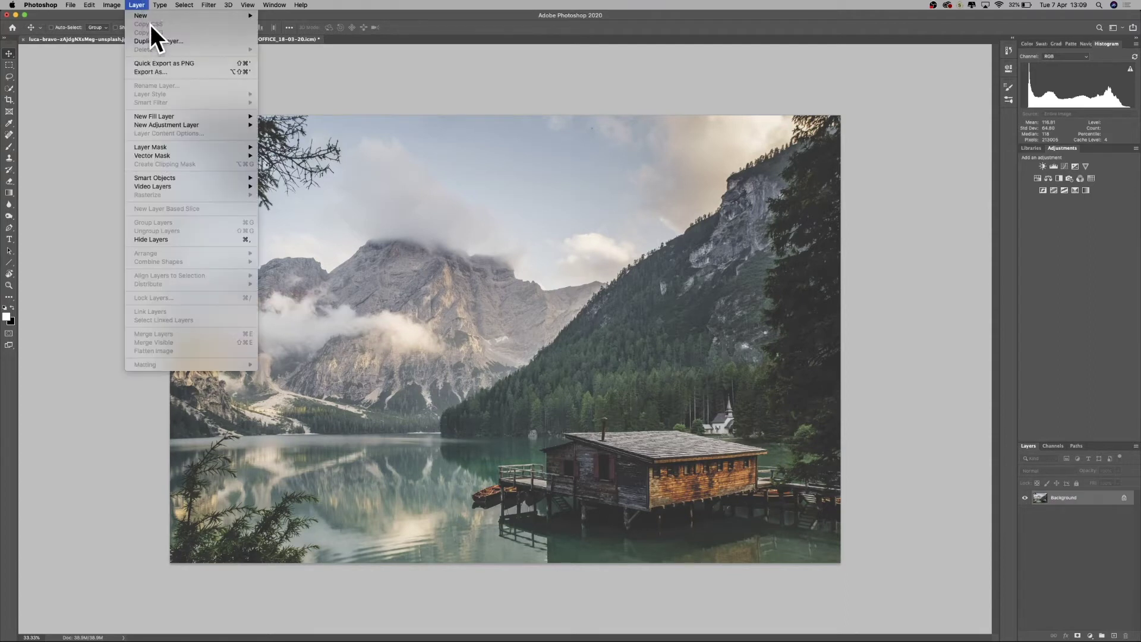
left_click(155, 39)
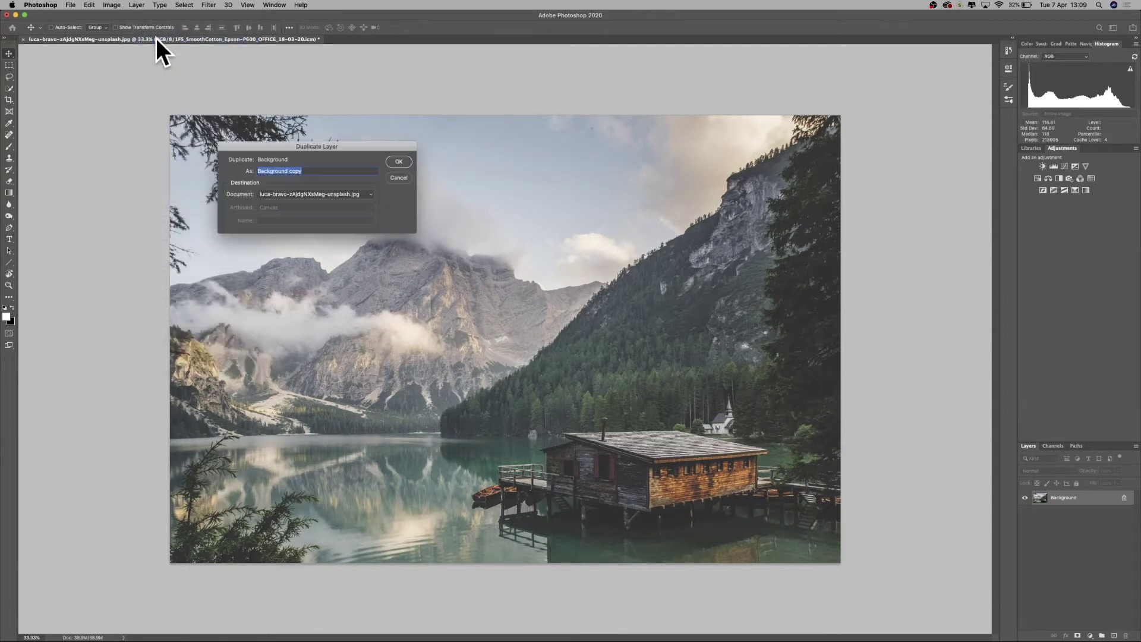
left_click(372, 194)
left_click(357, 201)
left_click(398, 162)
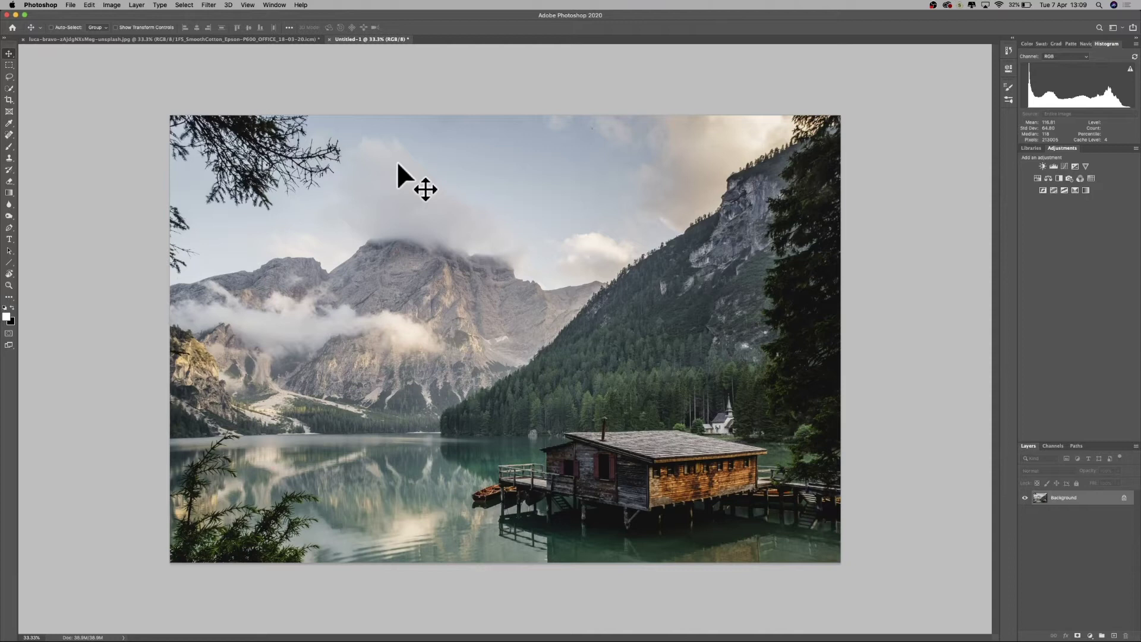
Switch between the soft-proofed original and the unproofed duplicate document to compare them.
left_click(260, 4)
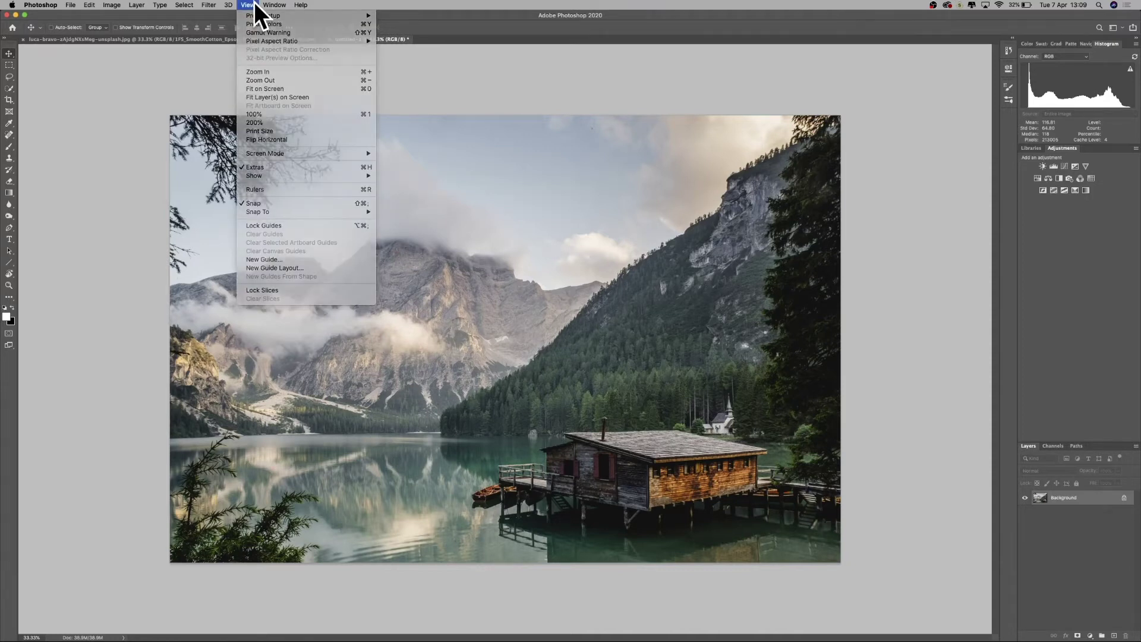
left_click(261, 5)
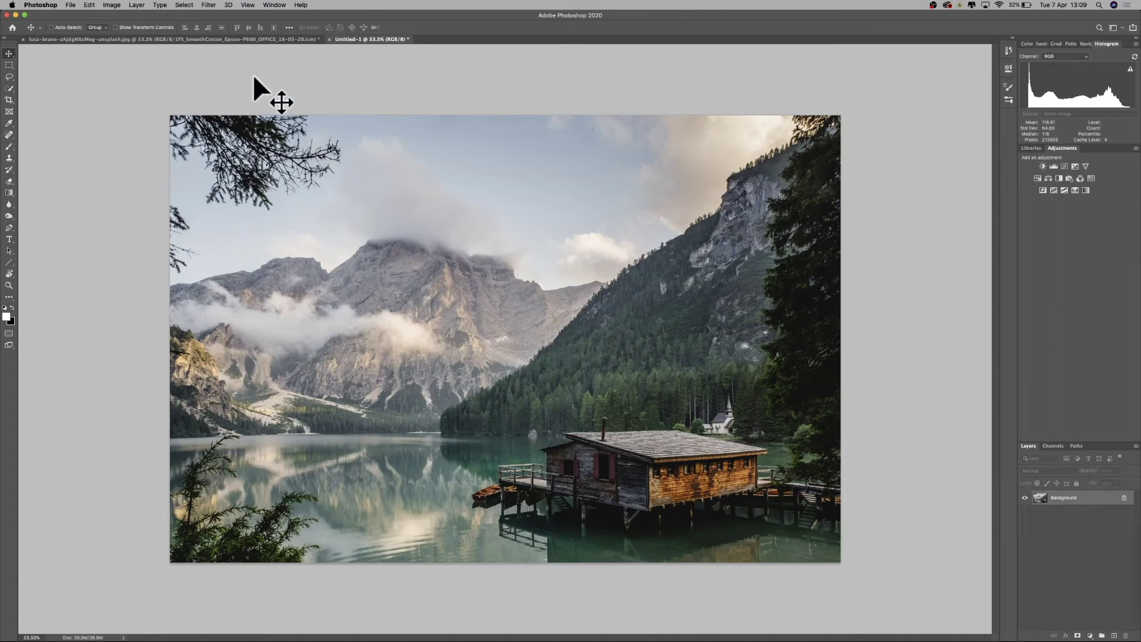
left_click(237, 40)
left_click(340, 39)
left_click(157, 40)
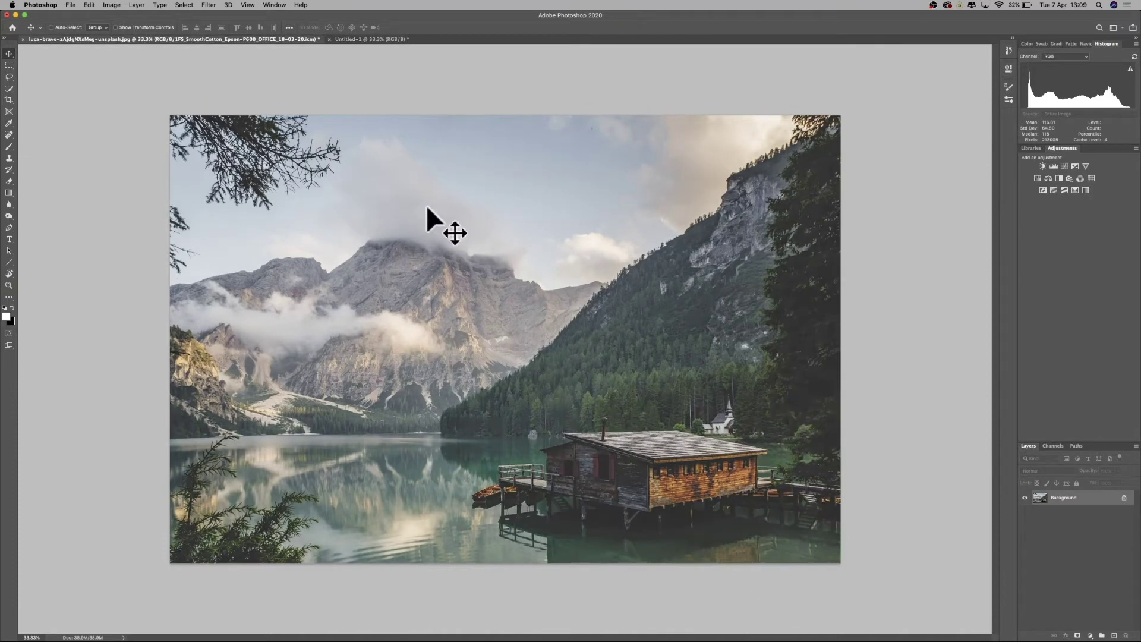
left_click(390, 36)
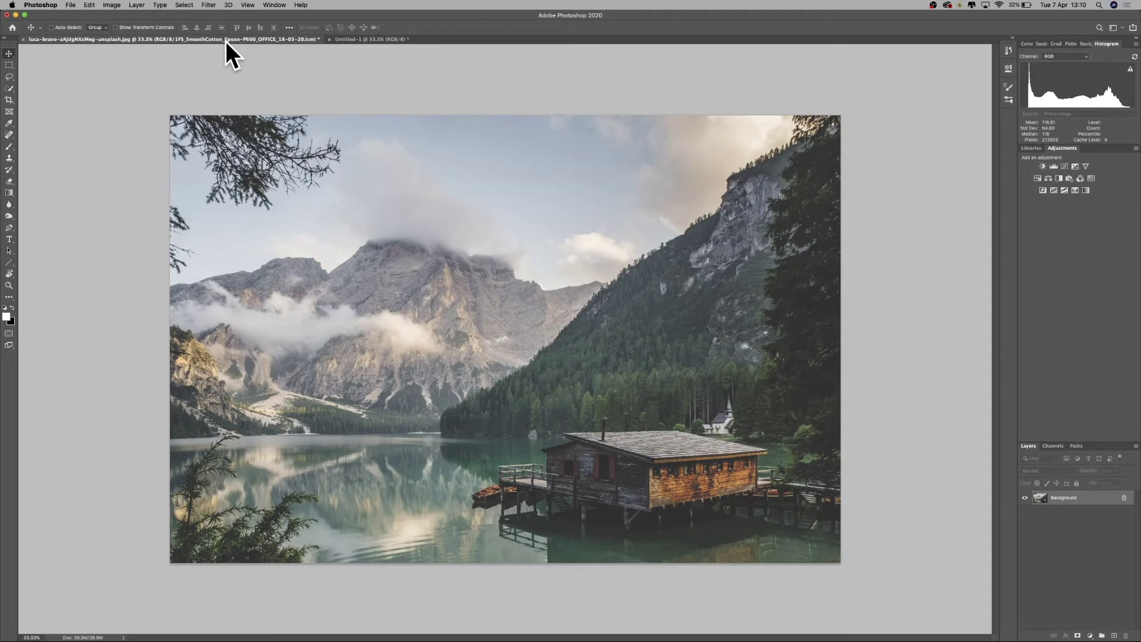
View the unproofed duplicate once more and return to the soft-proofed photo.
left_click(398, 39)
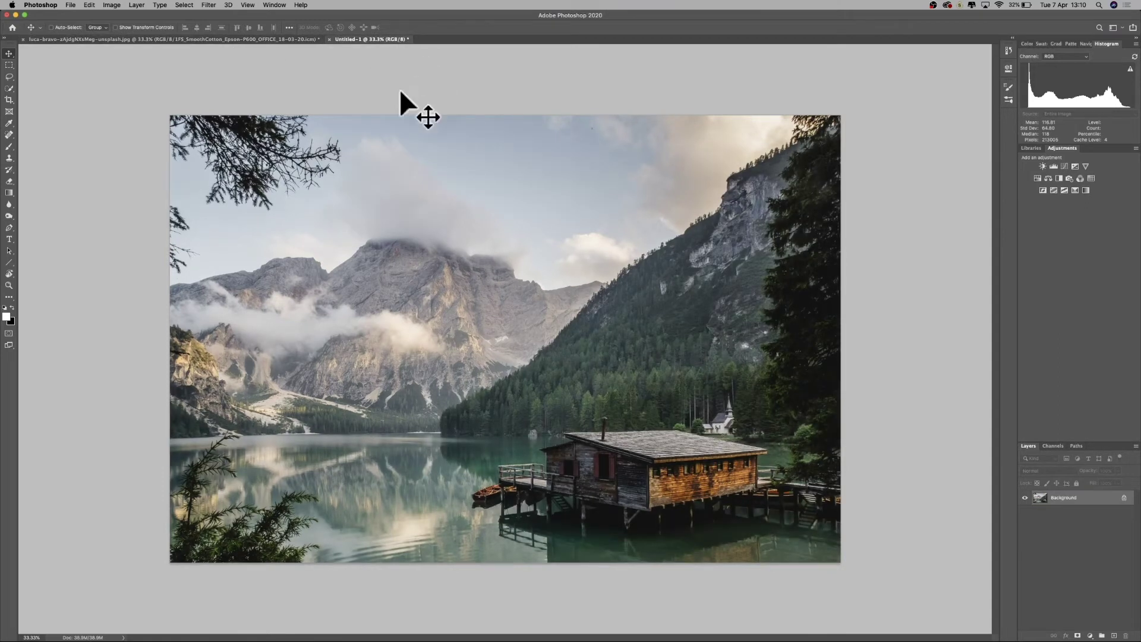
left_click(216, 37)
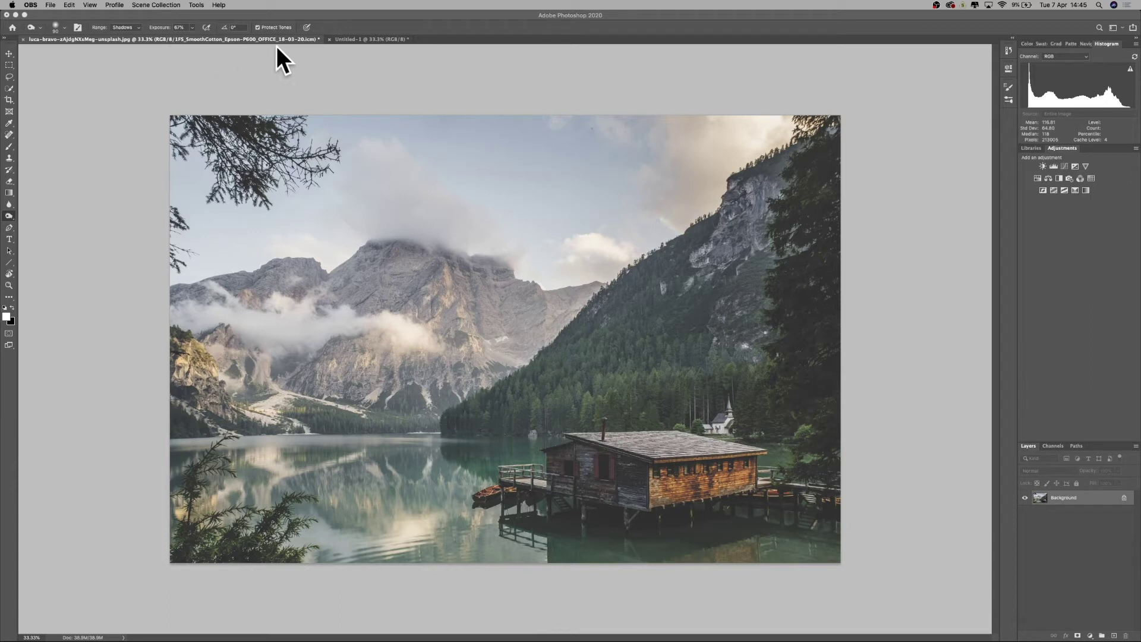
Review the custom proof condition for the SmoothCotton Epson P600 profile and accept it with its existing settings.
left_click(235, 18)
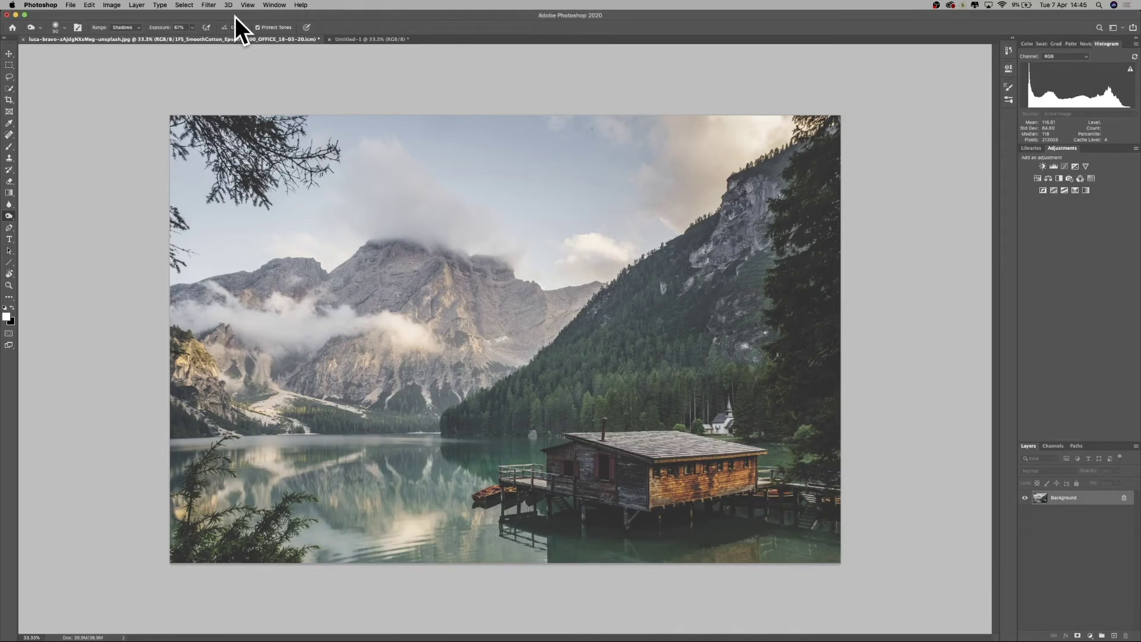
left_click(244, 7)
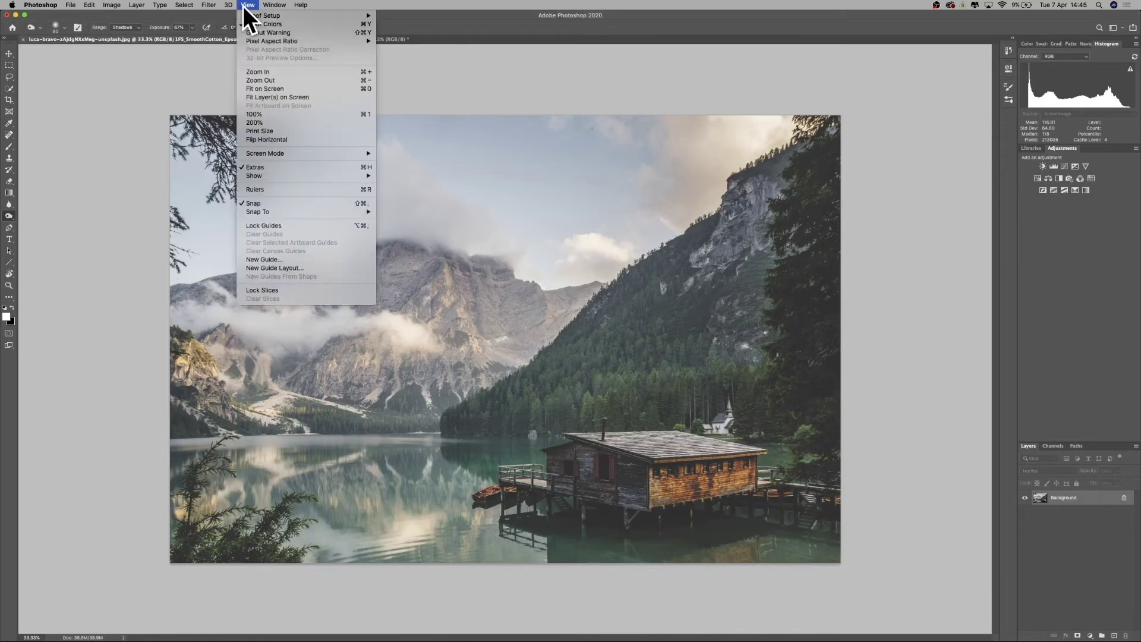
mouse_move(284, 17)
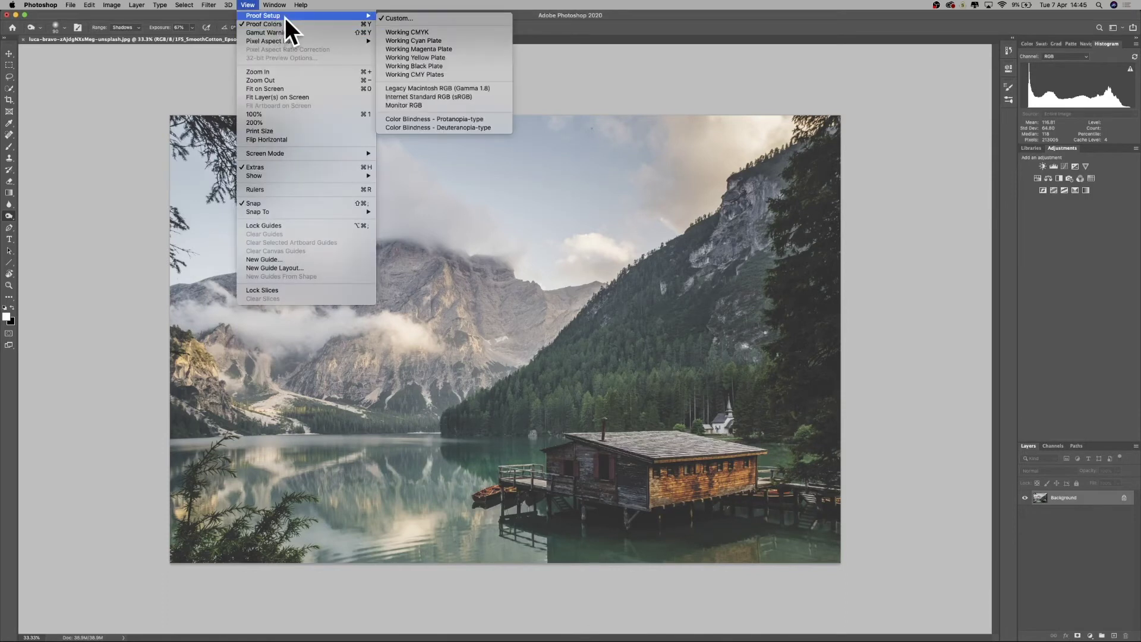
left_click(413, 17)
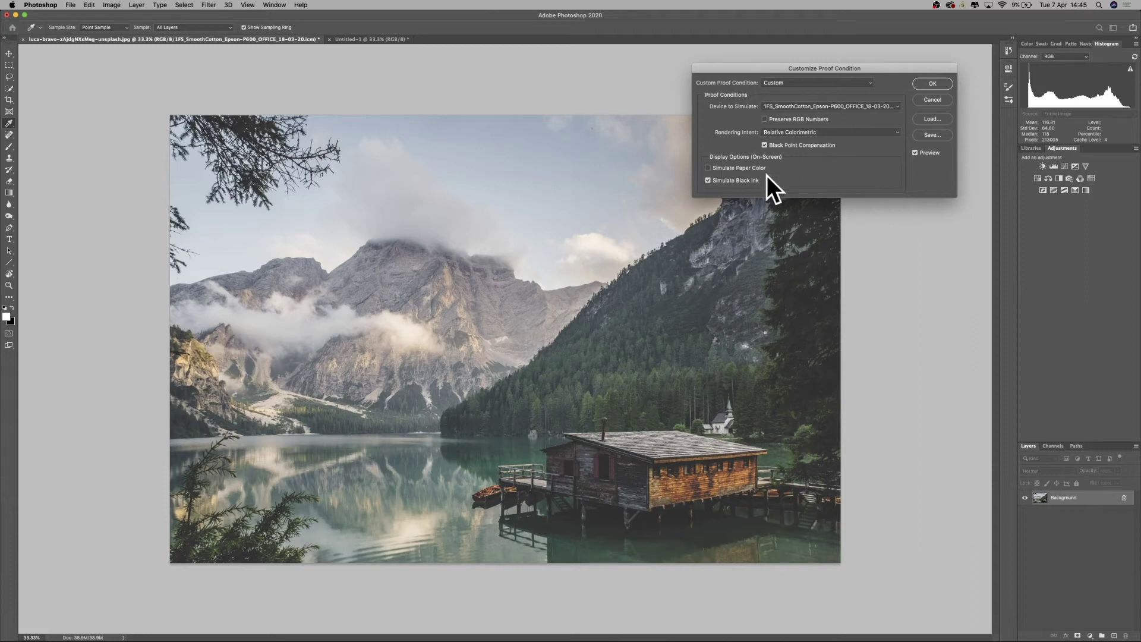
left_click(931, 84)
key("o")
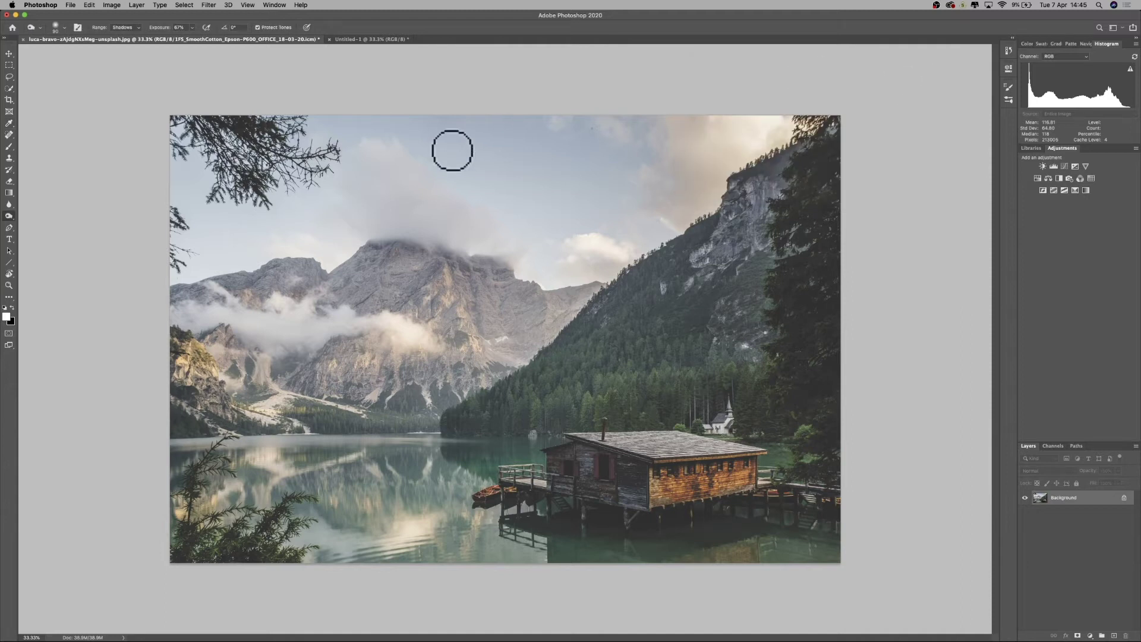
Turn on Gamut Warning for the soft-proofed photo and inspect the flagged bush in the foreground.
left_click(250, 4)
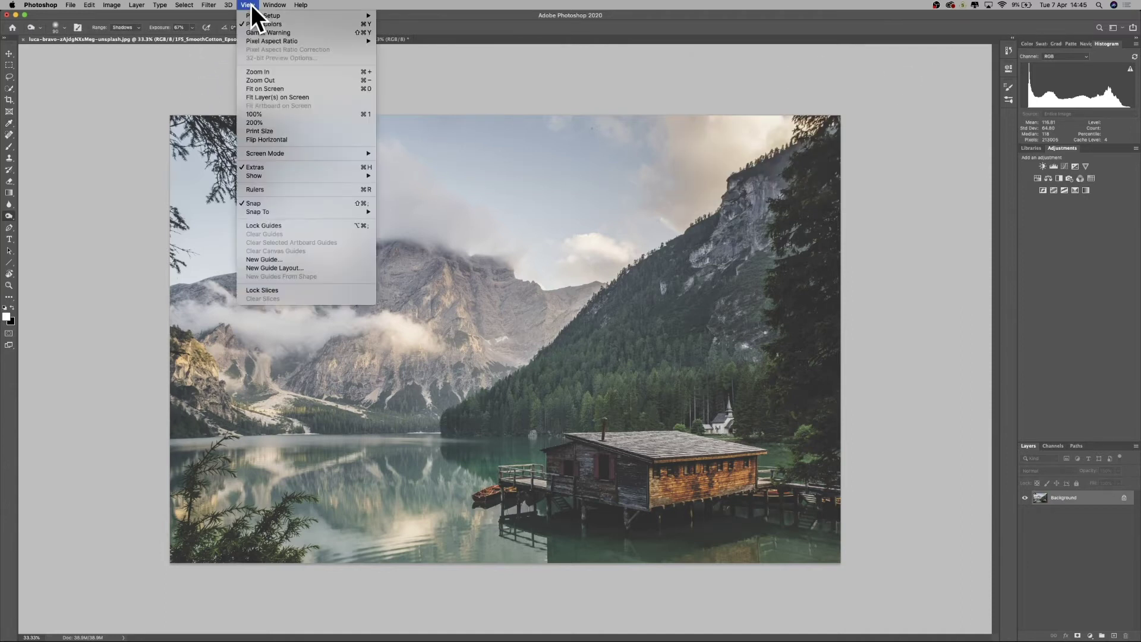
left_click(274, 32)
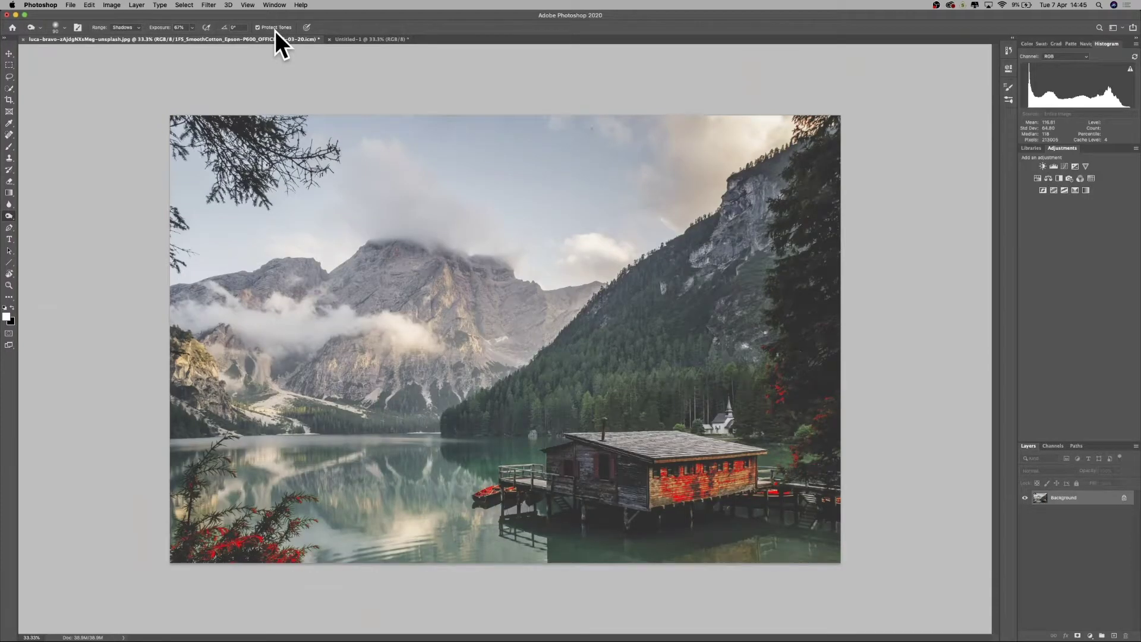
key("super+plus")
key("super+plus")
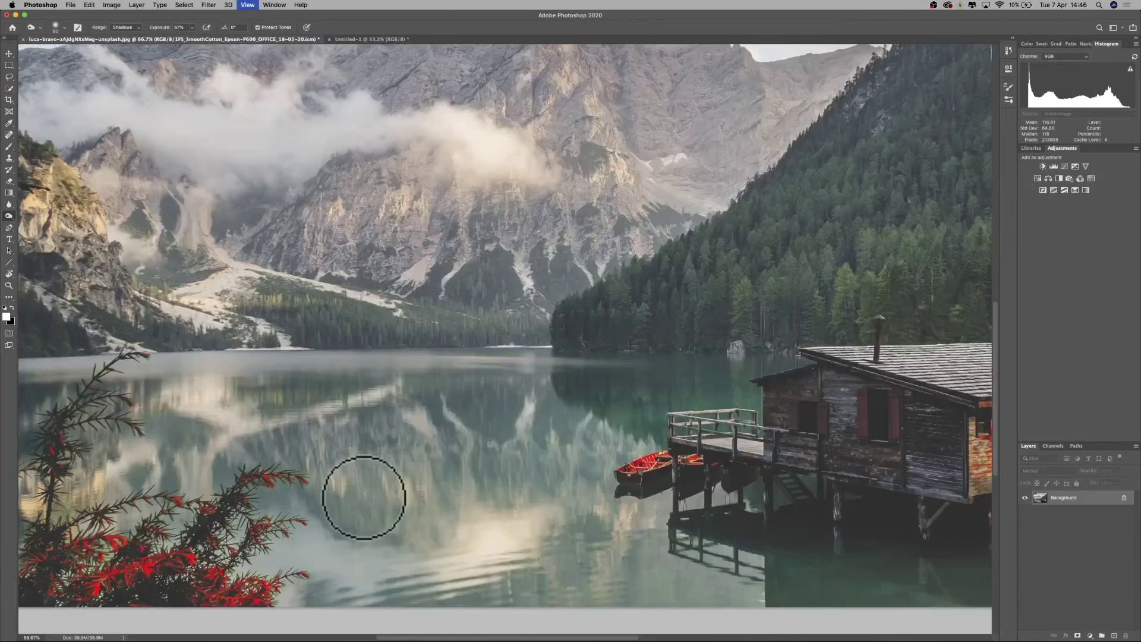
mouse_move(339, 502)
left_mouse_down()
mouse_move(446, 484)
mouse_move(542, 429)
left_mouse_up()
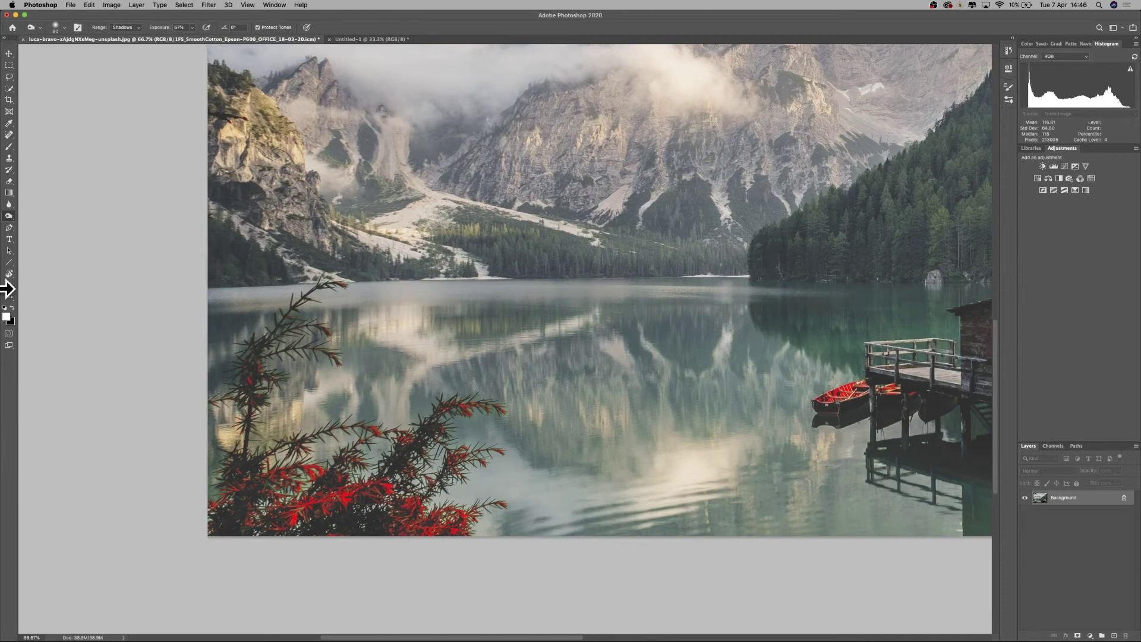
Lighten the flagged foreground bush with the Dodge tool, using the Shadows range and 61% exposure.
left_click(9, 216)
left_click(24, 215)
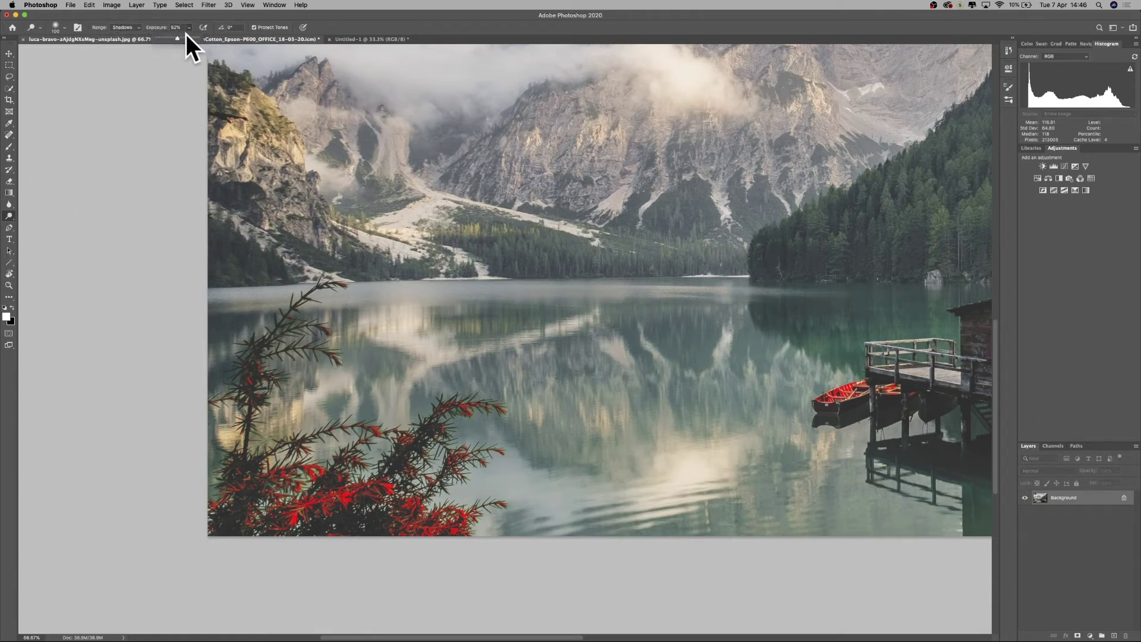
left_click_drag(181, 39, 182, 38)
left_click(131, 29)
mouse_move(293, 485)
left_mouse_down()
mouse_move(371, 489)
mouse_move(401, 504)
mouse_move(410, 528)
mouse_move(448, 513)
mouse_move(462, 523)
mouse_move(390, 521)
mouse_move(393, 502)
mouse_move(373, 489)
mouse_move(281, 531)
mouse_move(330, 498)
mouse_move(313, 472)
mouse_move(340, 494)
mouse_move(373, 484)
mouse_move(404, 509)
mouse_move(425, 501)
mouse_move(462, 518)
mouse_move(456, 538)
mouse_move(366, 517)
mouse_move(417, 518)
mouse_move(375, 489)
mouse_move(442, 528)
mouse_move(362, 461)
mouse_move(368, 519)
mouse_move(332, 510)
mouse_move(337, 526)
mouse_move(348, 521)
mouse_move(236, 518)
mouse_move(229, 493)
mouse_move(245, 474)
mouse_move(328, 465)
mouse_move(331, 484)
mouse_move(413, 454)
mouse_move(455, 407)
mouse_move(482, 402)
mouse_move(387, 479)
mouse_move(458, 458)
mouse_move(415, 500)
mouse_move(429, 532)
mouse_move(357, 509)
mouse_move(377, 522)
mouse_move(313, 522)
mouse_move(410, 532)
left_mouse_up()
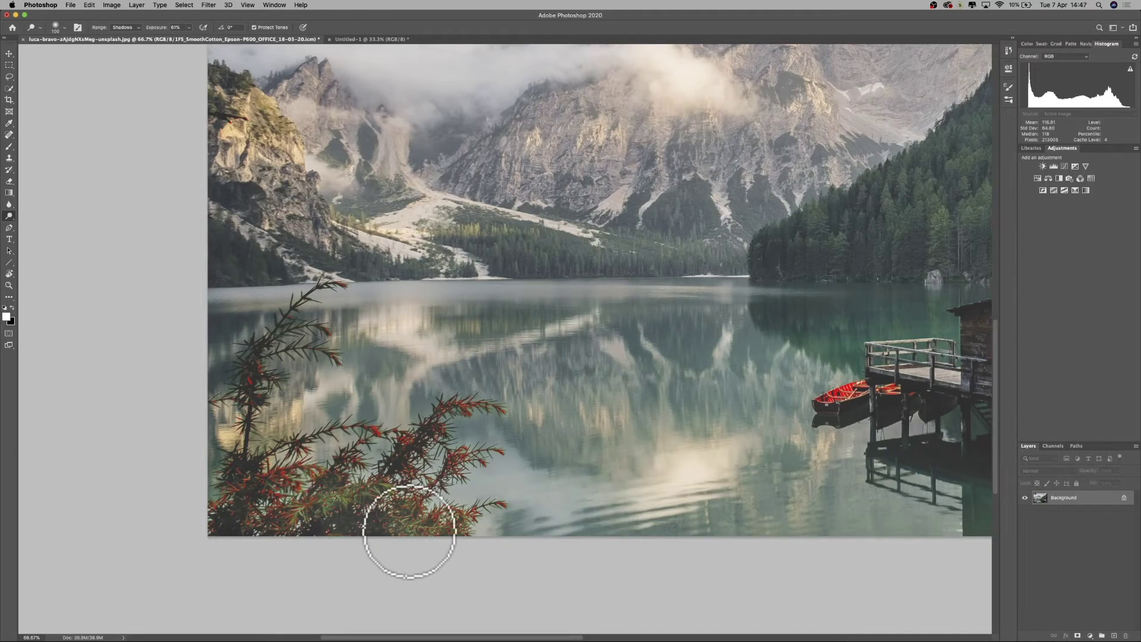
Turn off Gamut Warning and compare the foreground bush before and after dodging by stepping through the strokes.
left_click(247, 4)
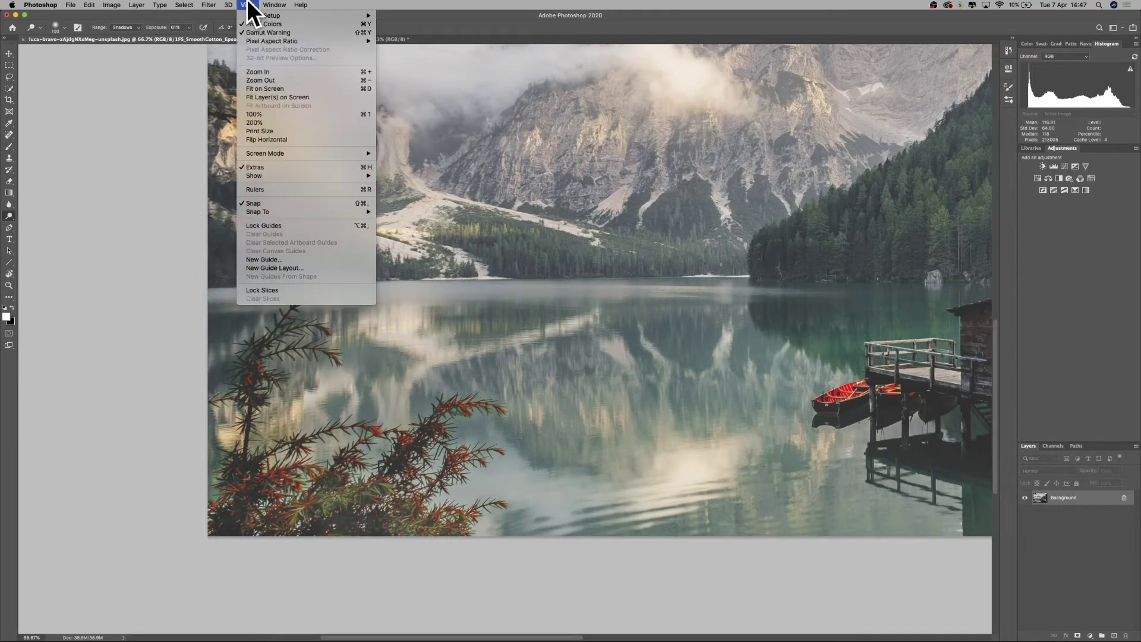
left_click(257, 30)
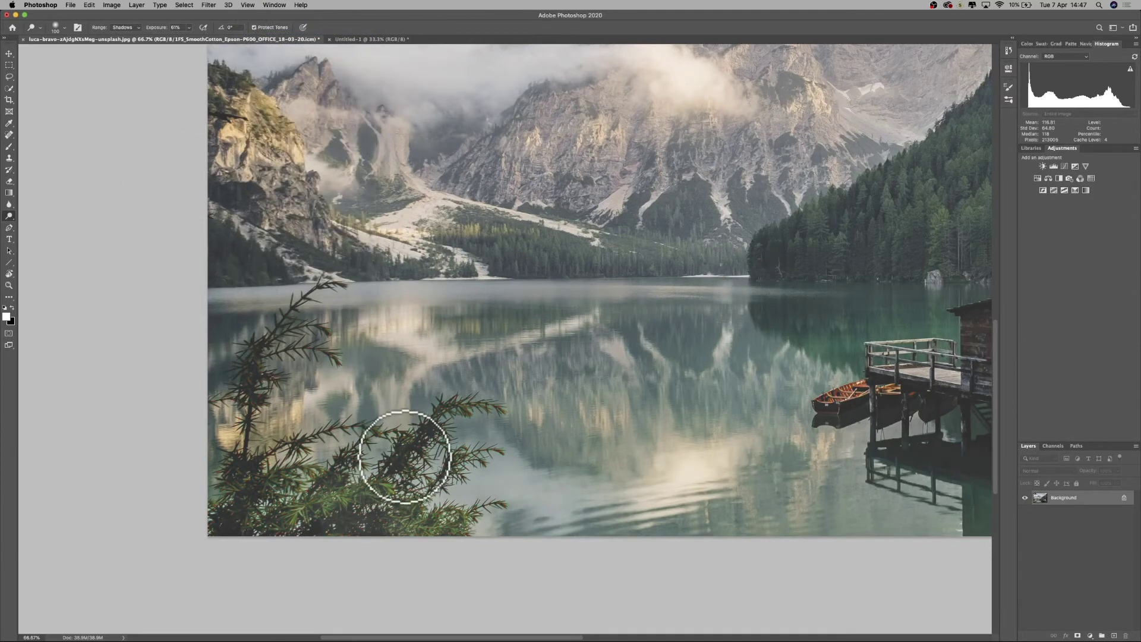
mouse_move(329, 483)
left_mouse_down()
mouse_move(280, 522)
mouse_move(247, 516)
mouse_move(217, 534)
mouse_move(340, 523)
left_mouse_up()
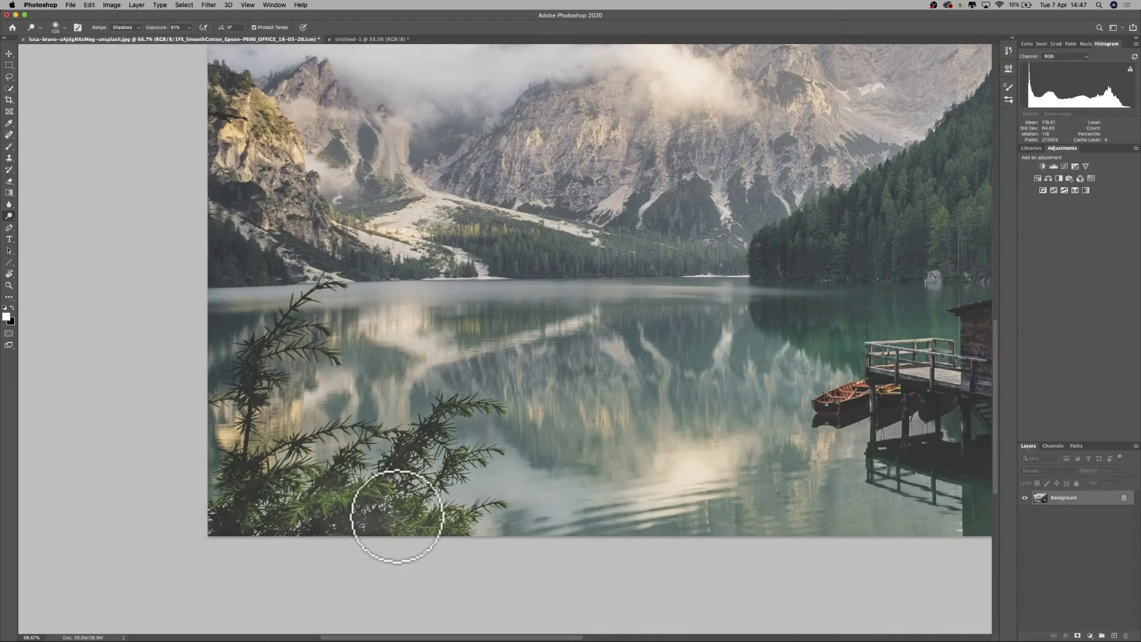
key("super+z")
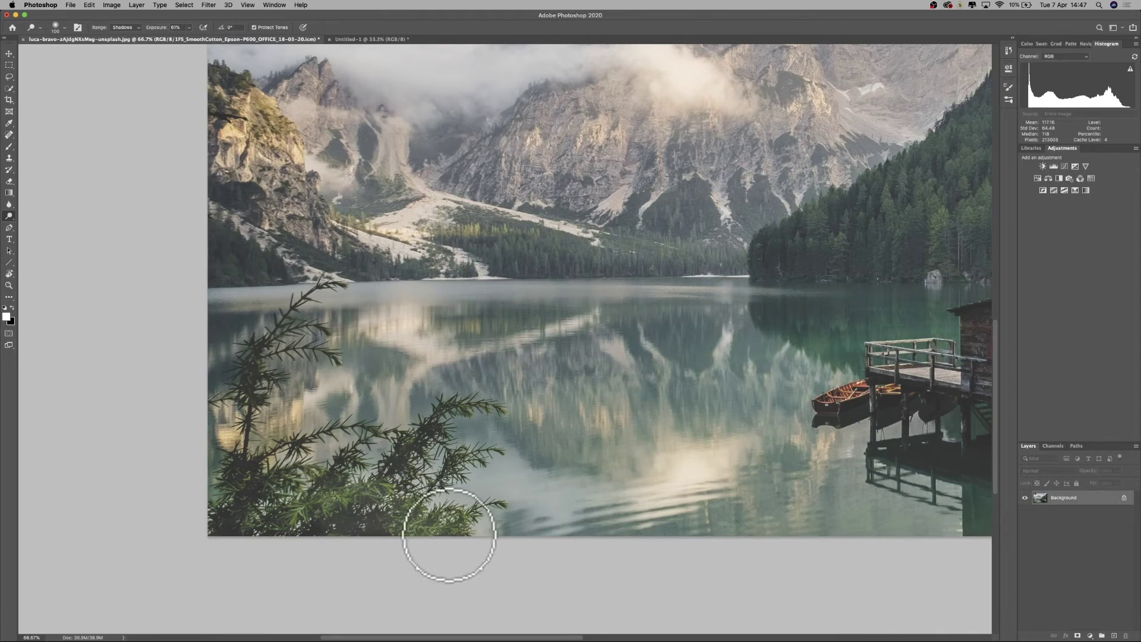
Turn Gamut Warning back on for the partly dodged photo.
left_click(249, 5)
left_click(257, 4)
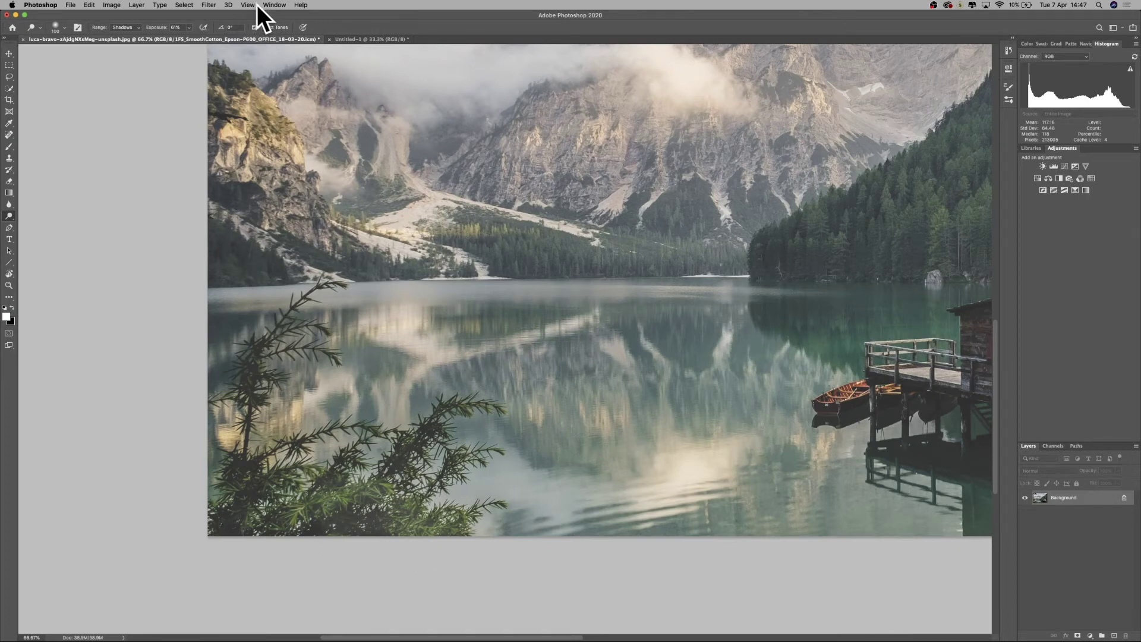
left_click(257, 5)
left_click(261, 30)
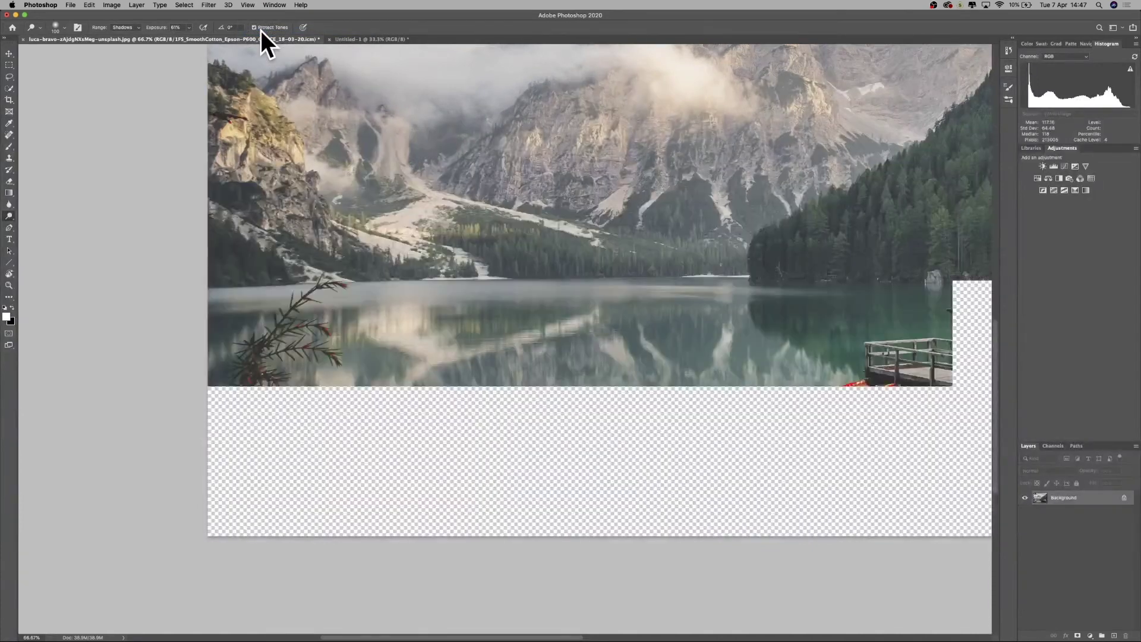
Dodge the shadows of the red boat beside the jetty with a smaller brush.
key("bracketleft")
key("bracketleft")
key("bracketleft")
key("bracketleft")
key("bracketleft")
key("bracketleft")
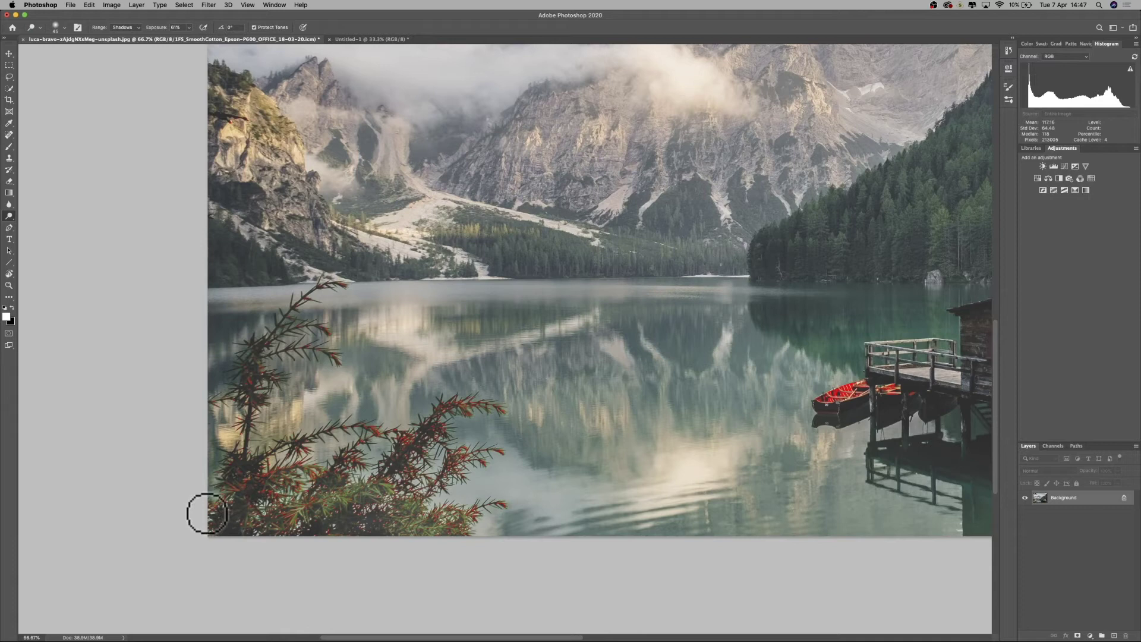
left_click_drag(820, 461, 479, 492)
mouse_move(504, 423)
left_mouse_down()
mouse_move(484, 434)
mouse_move(518, 410)
mouse_move(506, 424)
left_mouse_up()
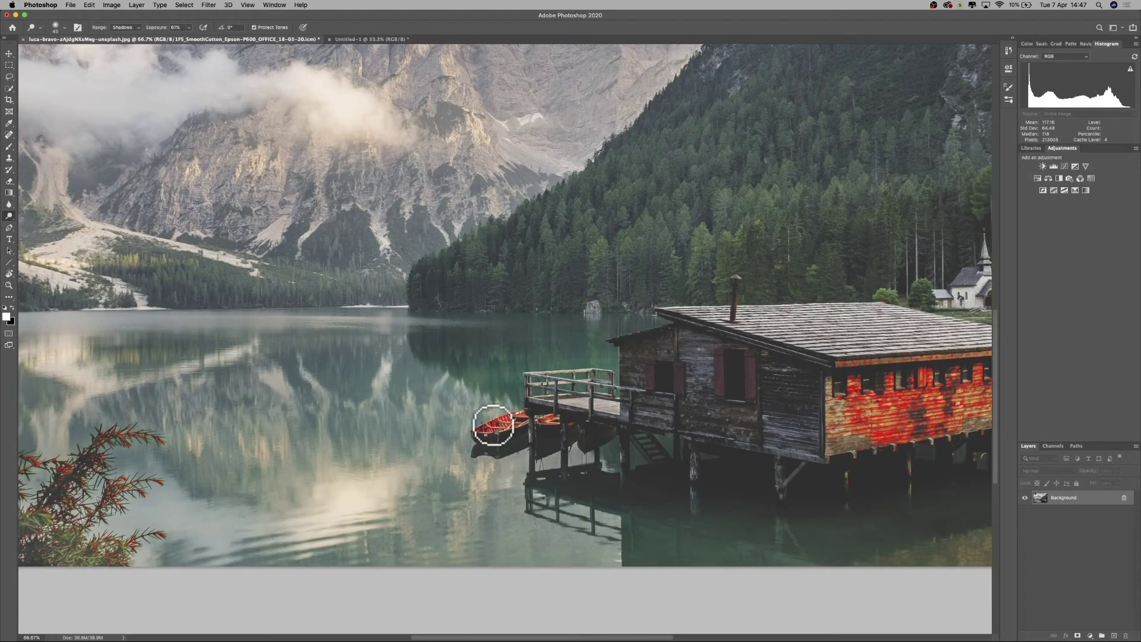
Dodge the boat again, first with the range set to Midtones and then to Highlights.
left_click(135, 28)
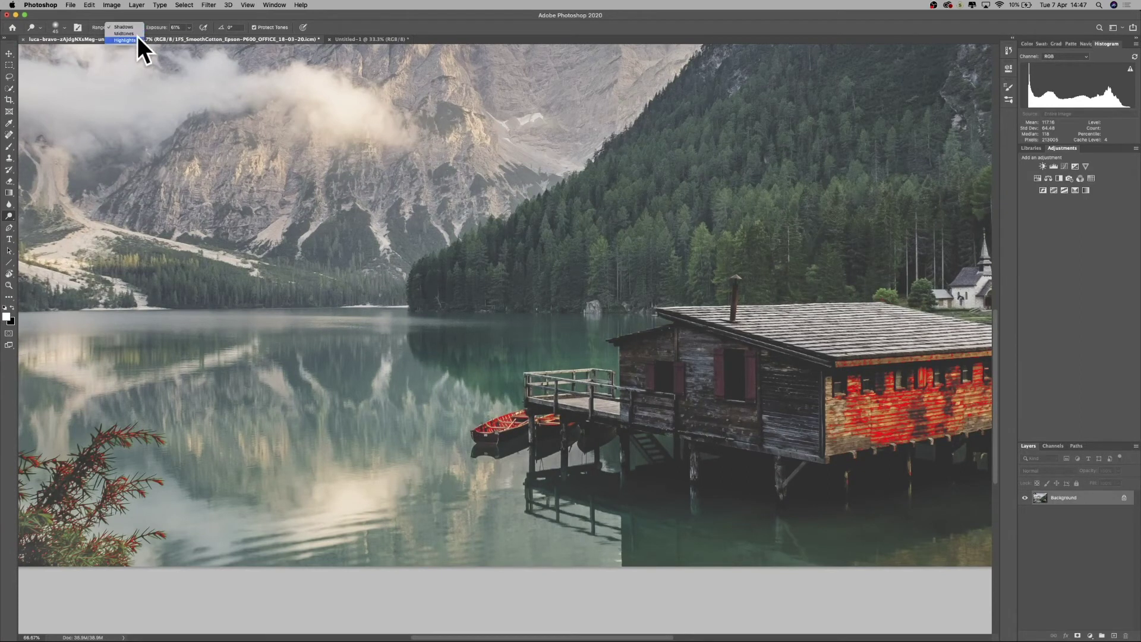
left_click(138, 34)
left_click_drag(489, 430, 512, 418)
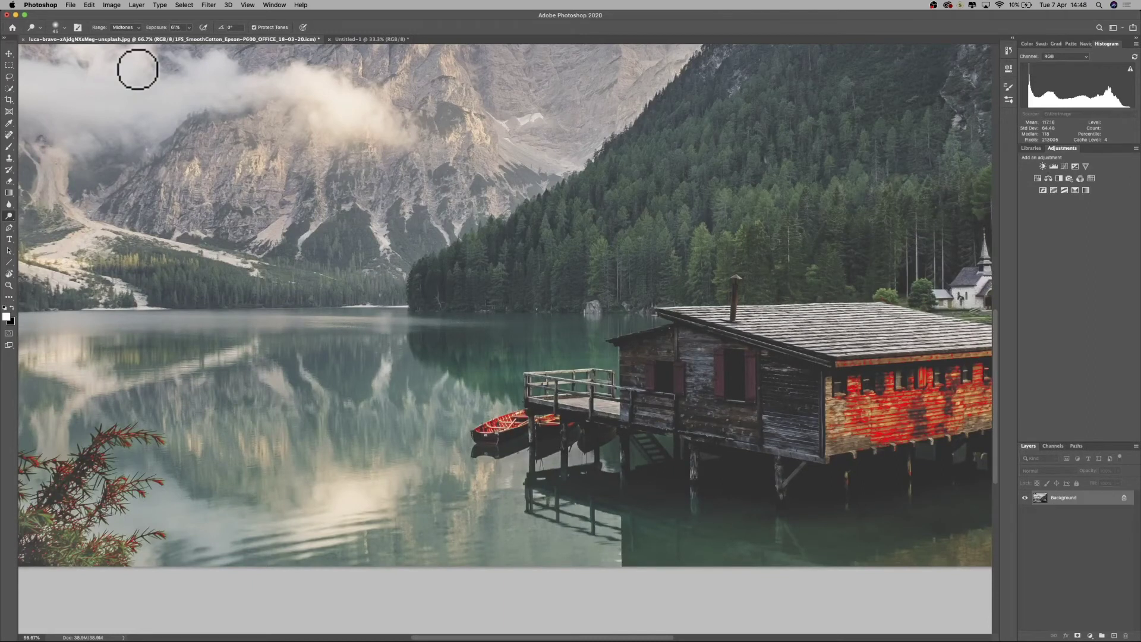
left_click(139, 32)
left_click_drag(491, 424, 509, 415)
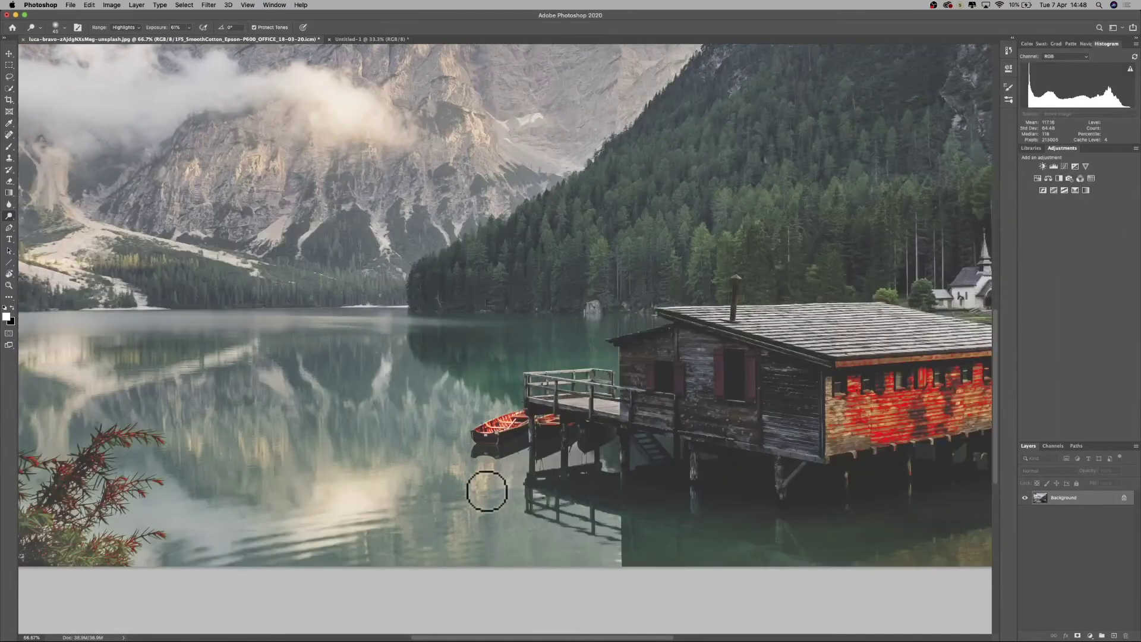
Dodge the flagged cabin wall and the dark tree beside it with a larger brush in the Shadows range.
key("space")
left_click_drag(830, 461, 546, 465)
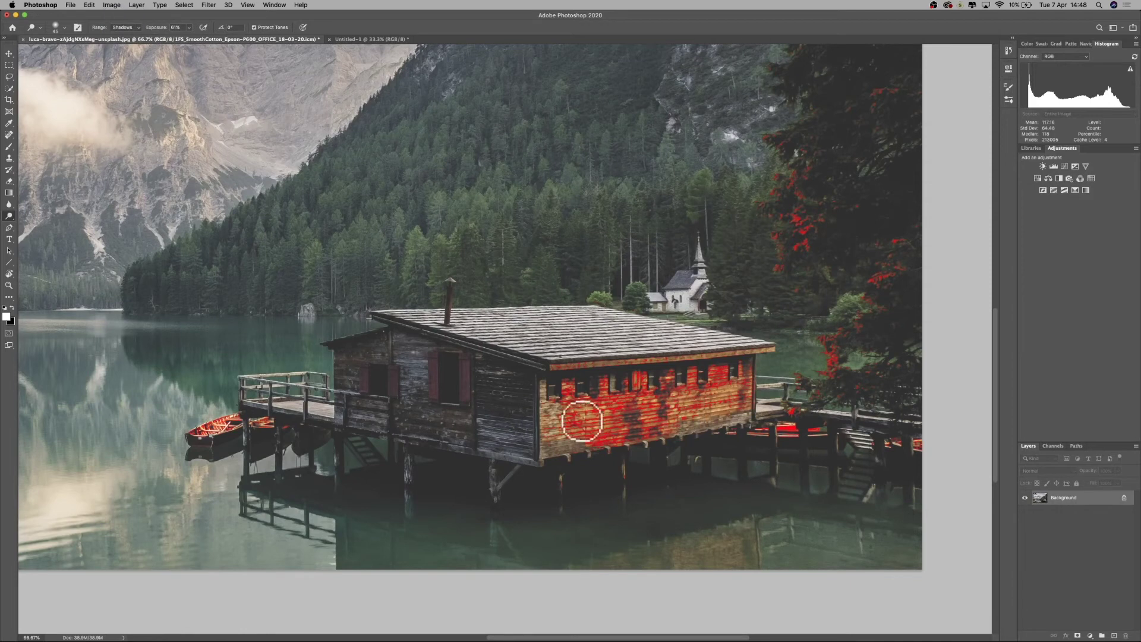
key("bracketright")
key("bracketright")
key("bracketright")
mouse_move(569, 420)
left_mouse_down()
mouse_move(701, 404)
mouse_move(569, 434)
mouse_move(659, 417)
mouse_move(561, 412)
mouse_move(589, 418)
mouse_move(645, 404)
mouse_move(644, 376)
mouse_move(556, 363)
mouse_move(659, 366)
mouse_move(737, 349)
mouse_move(739, 385)
mouse_move(658, 425)
mouse_move(552, 415)
mouse_move(604, 431)
mouse_move(636, 391)
mouse_move(616, 426)
left_mouse_up()
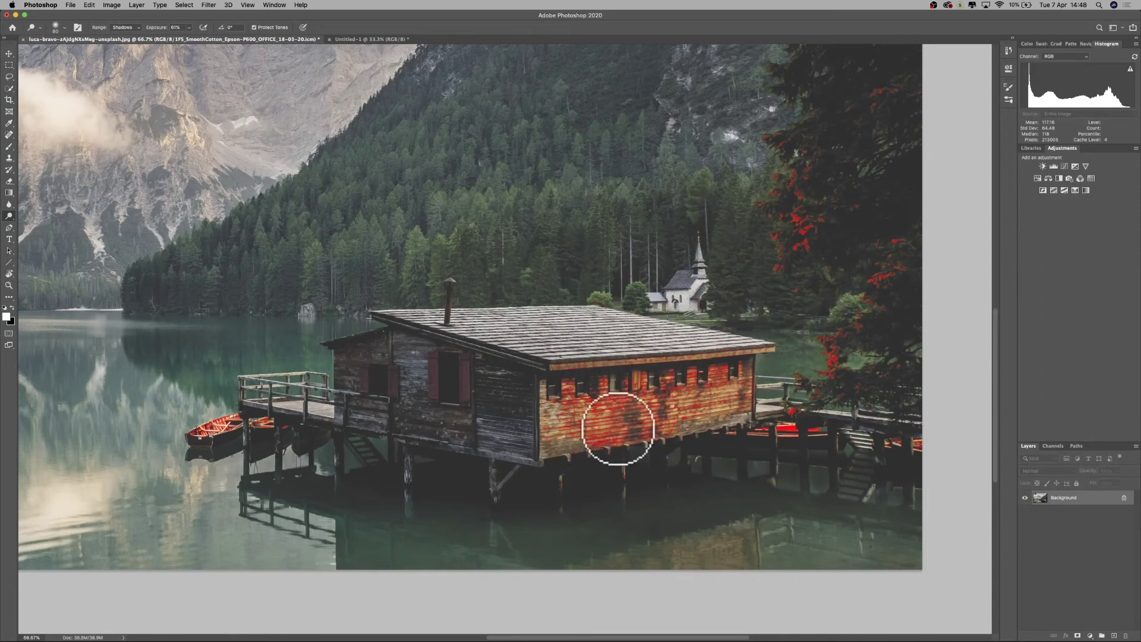
mouse_move(888, 285)
left_mouse_down()
mouse_move(781, 236)
mouse_move(803, 152)
mouse_move(883, 106)
mouse_move(778, 69)
mouse_move(796, 247)
mouse_move(882, 262)
mouse_move(806, 400)
mouse_move(895, 443)
mouse_move(703, 395)
mouse_move(730, 399)
mouse_move(580, 436)
mouse_move(715, 431)
mouse_move(565, 392)
mouse_move(645, 410)
mouse_move(563, 448)
mouse_move(556, 417)
mouse_move(732, 413)
mouse_move(784, 428)
left_mouse_up()
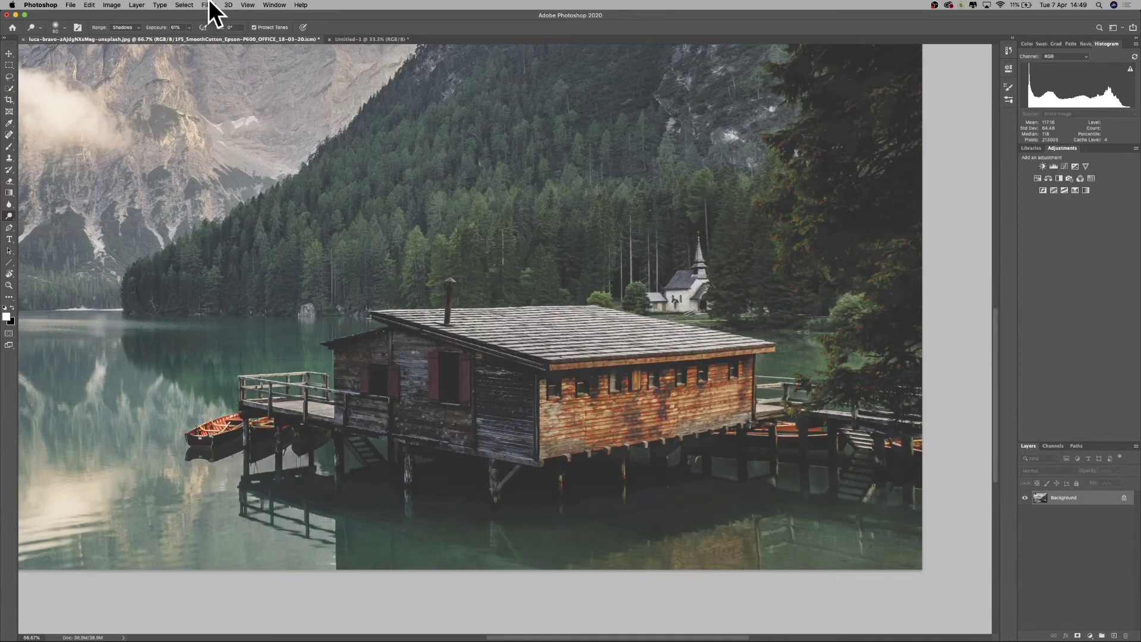
Turn on Gamut Warning to check the whole photo for remaining out-of-gamut areas.
key("super+minus")
key("super+minus")
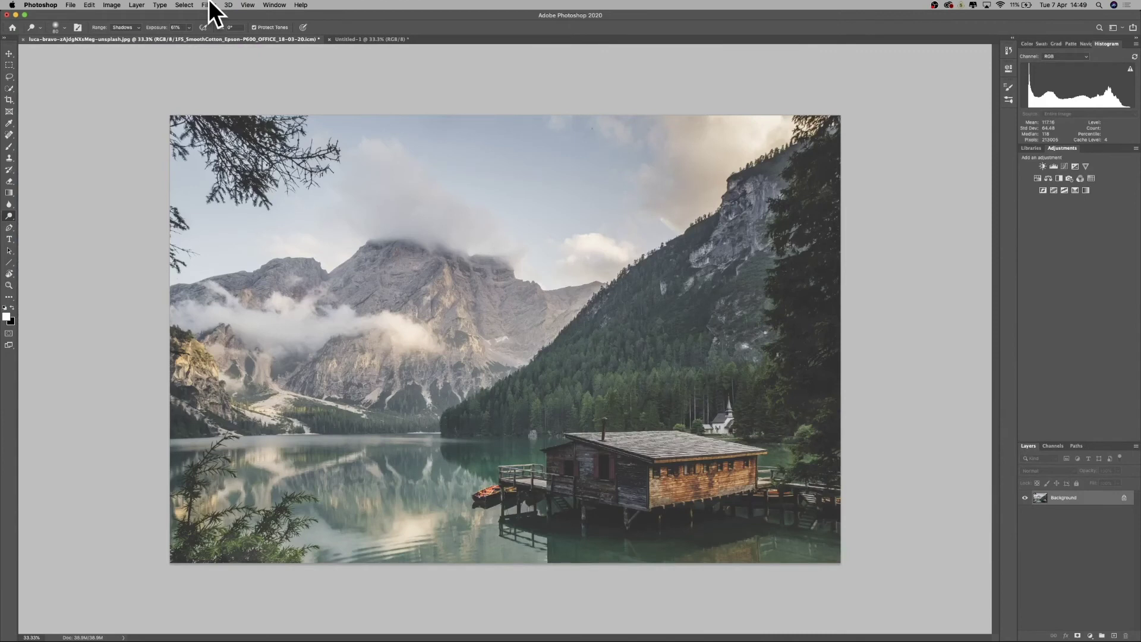
key("super+y")
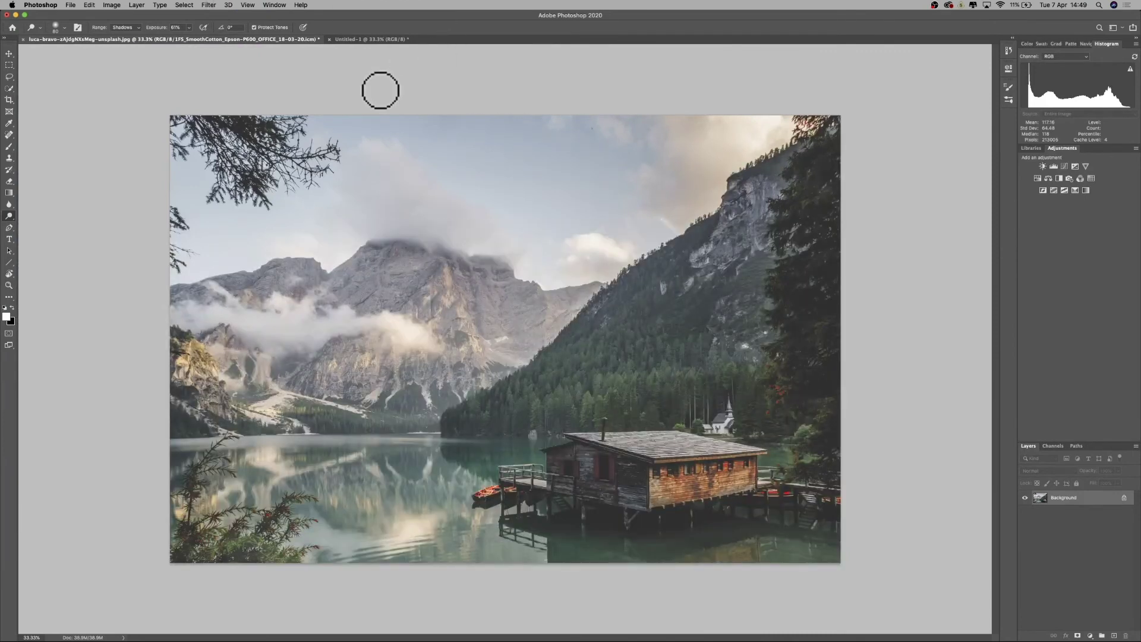
Add a Hue/Saturation adjustment layer above the Background and set its saturation to -10.
left_click(138, 6)
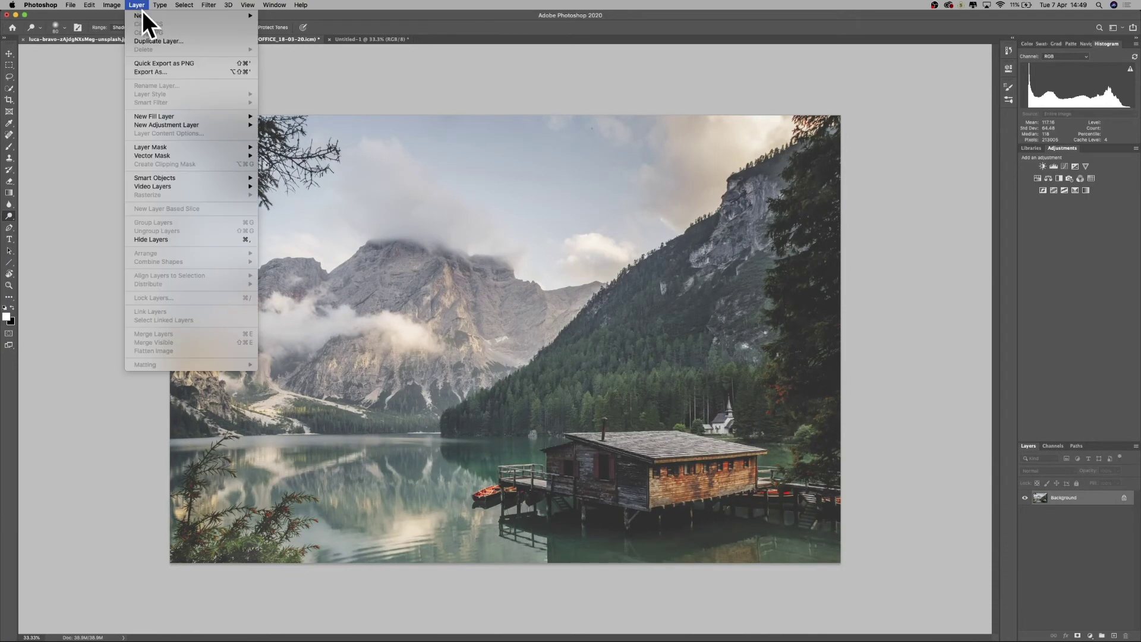
mouse_move(198, 125)
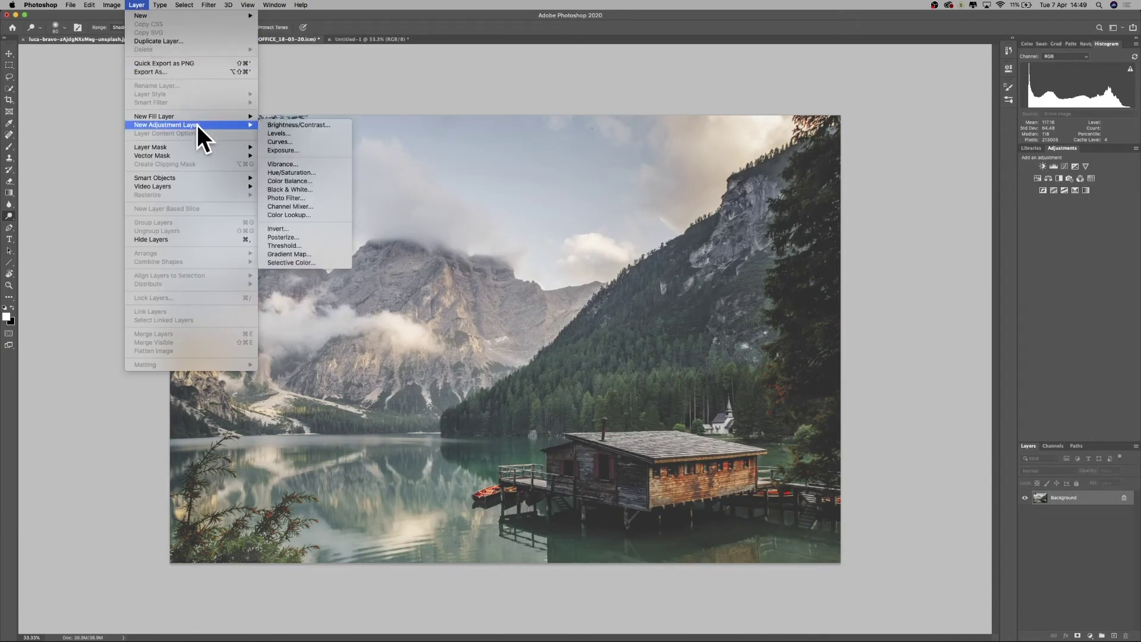
left_click(312, 173)
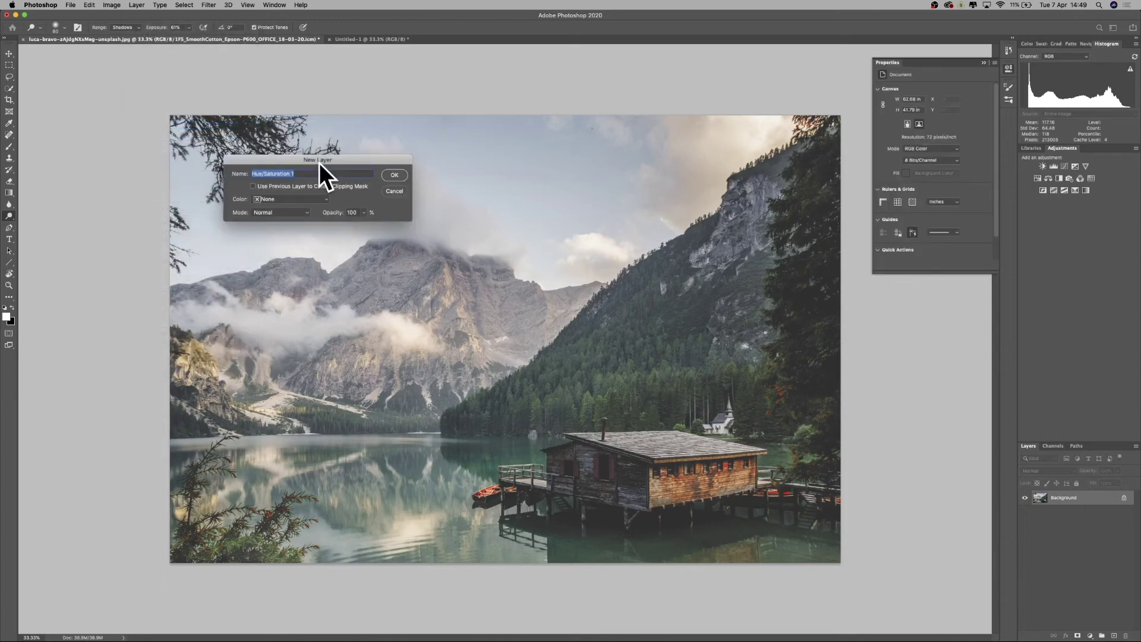
left_click(394, 176)
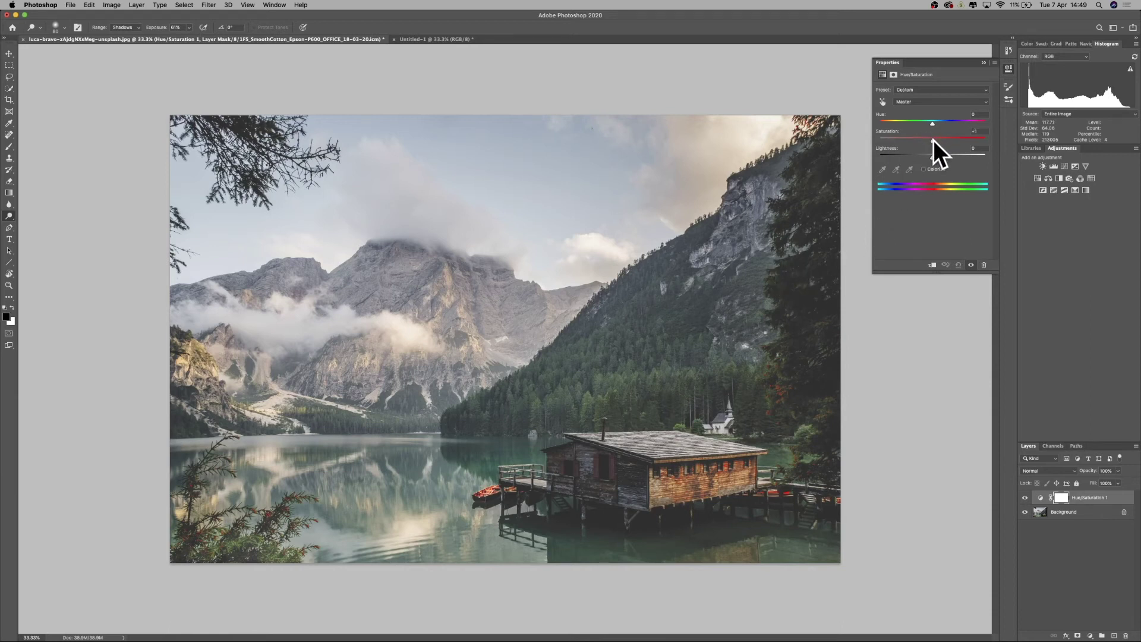
left_click_drag(939, 141, 935, 142)
left_click_drag(927, 141, 928, 142)
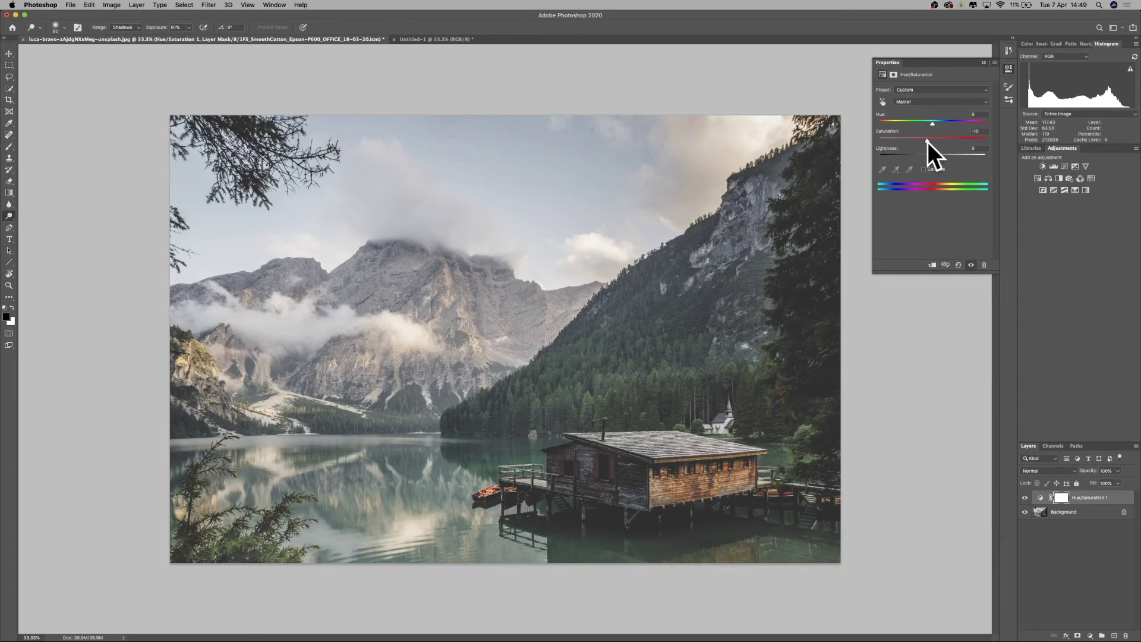
left_click(1006, 67)
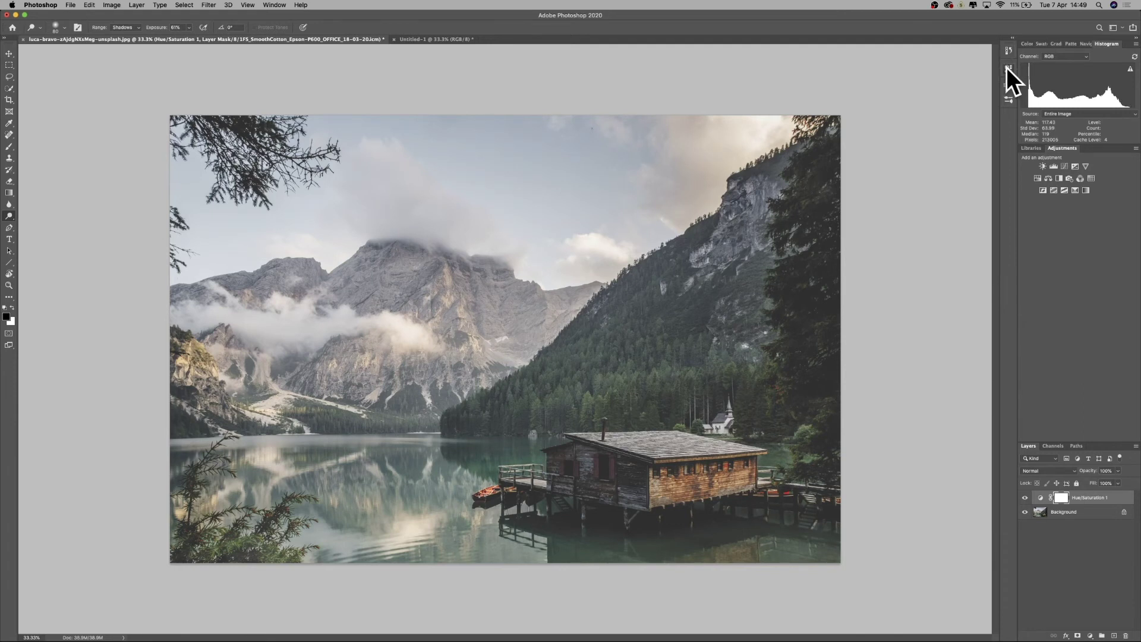
Add a Levels adjustment layer above the Hue/Saturation layer, keeping the default layer options.
left_click(137, 6)
mouse_move(187, 124)
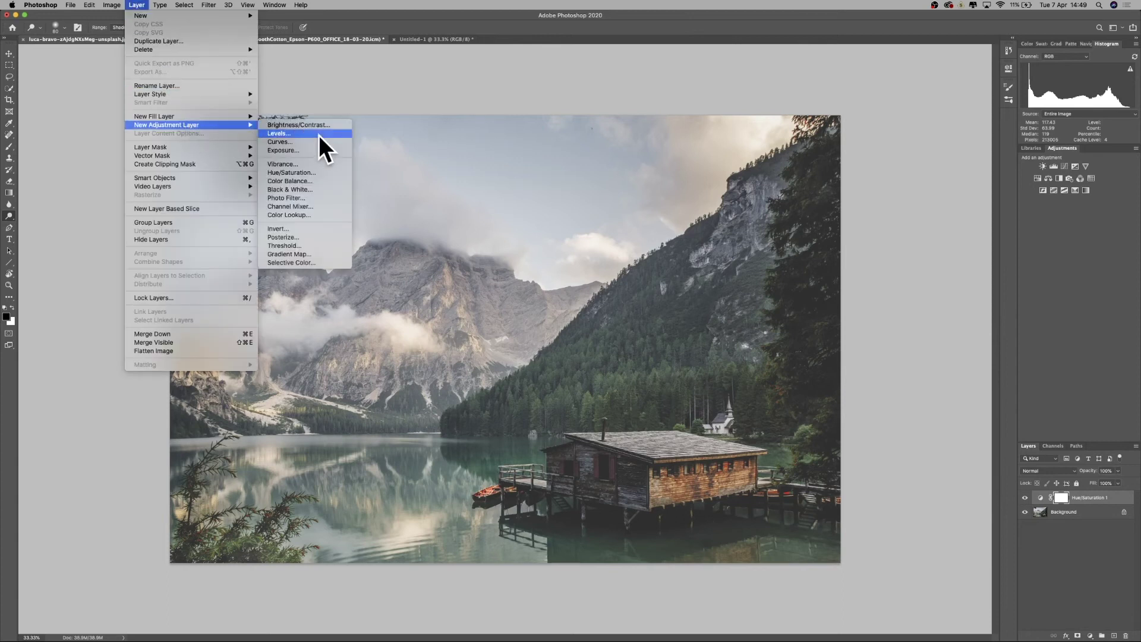
left_click(317, 135)
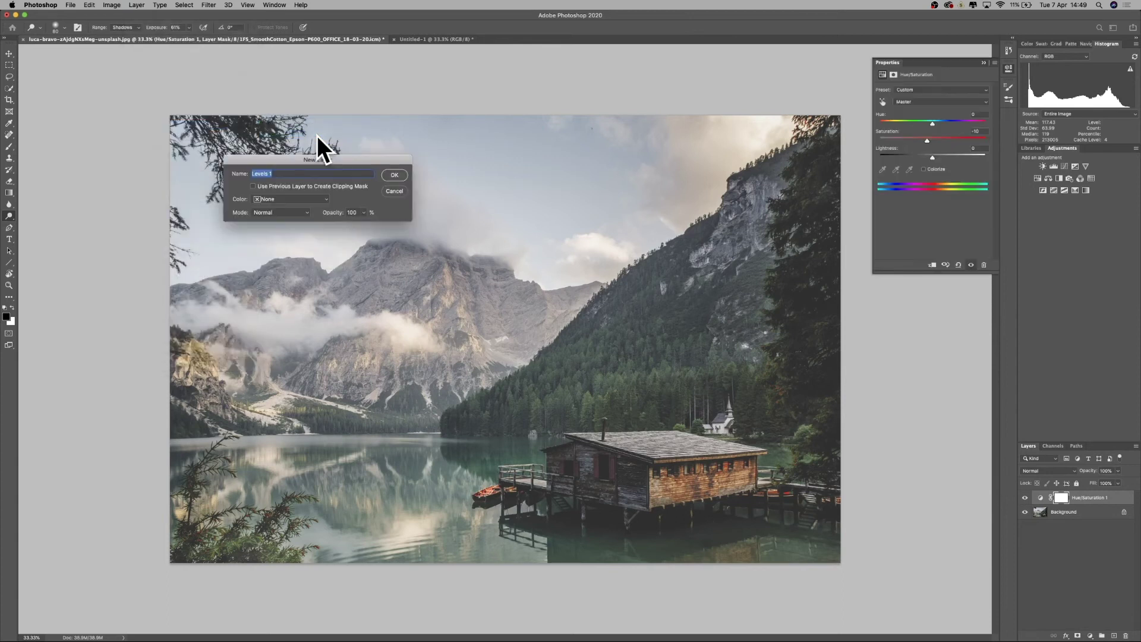
left_click(395, 175)
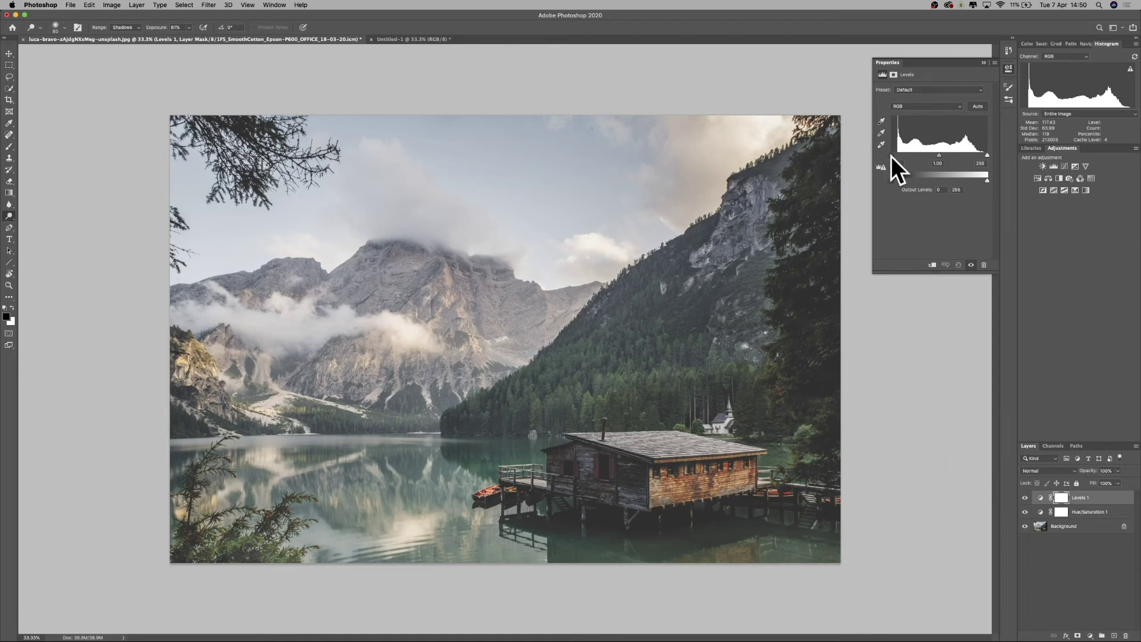
Raise the Levels layer's black input, set its white input to 241 and midtones to 1.17, and close its properties.
left_click_drag(891, 157, 896, 155)
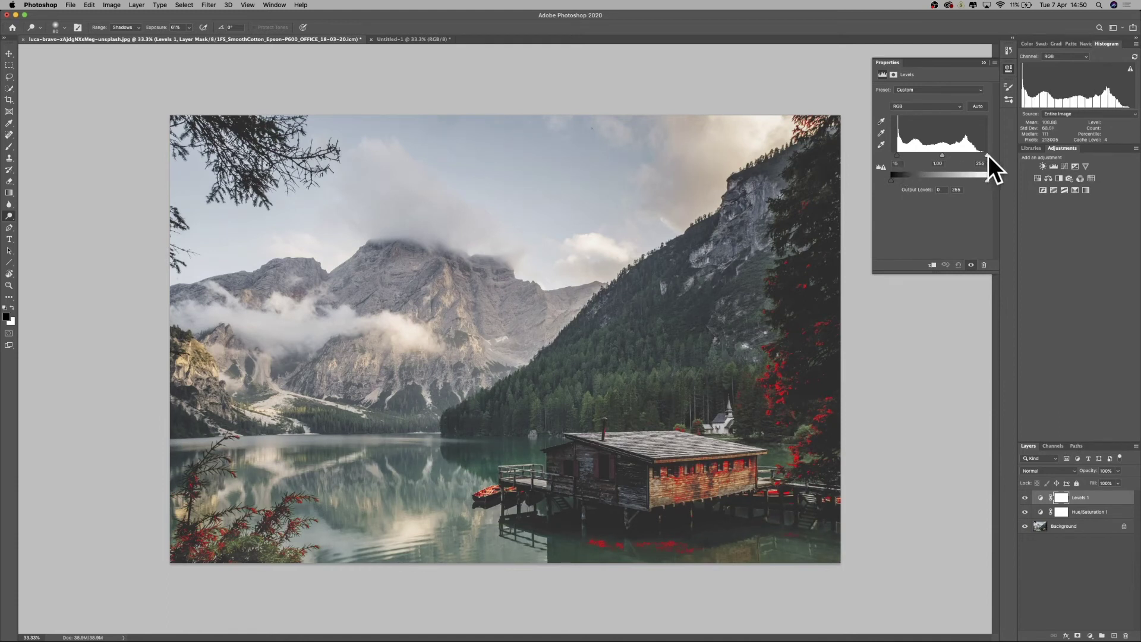
left_click_drag(986, 154, 984, 154)
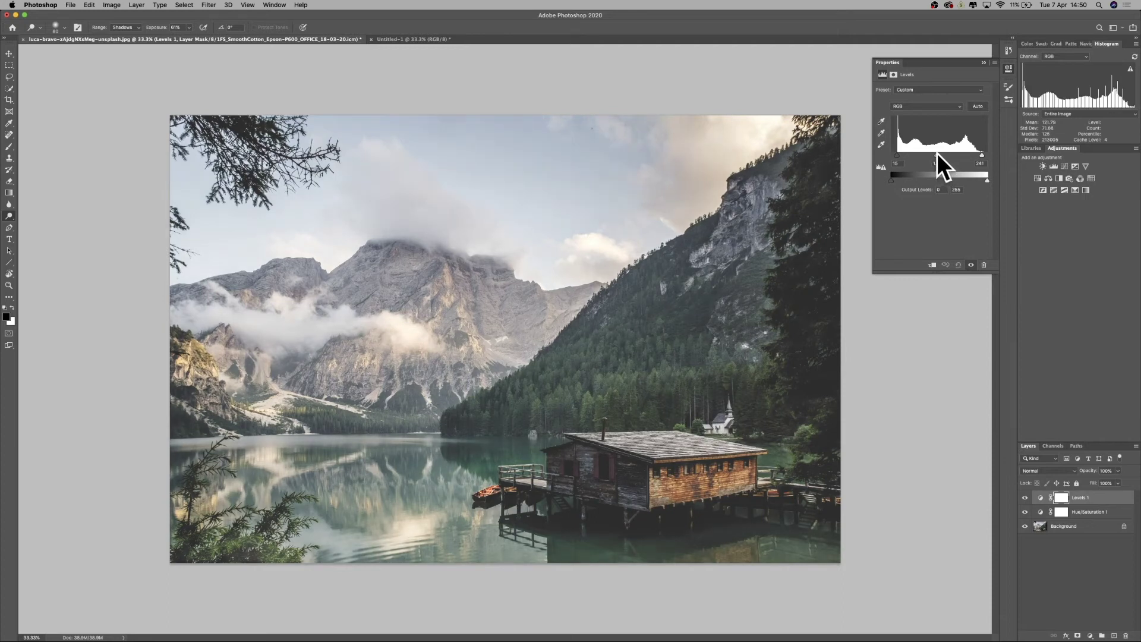
left_click_drag(937, 153, 935, 154)
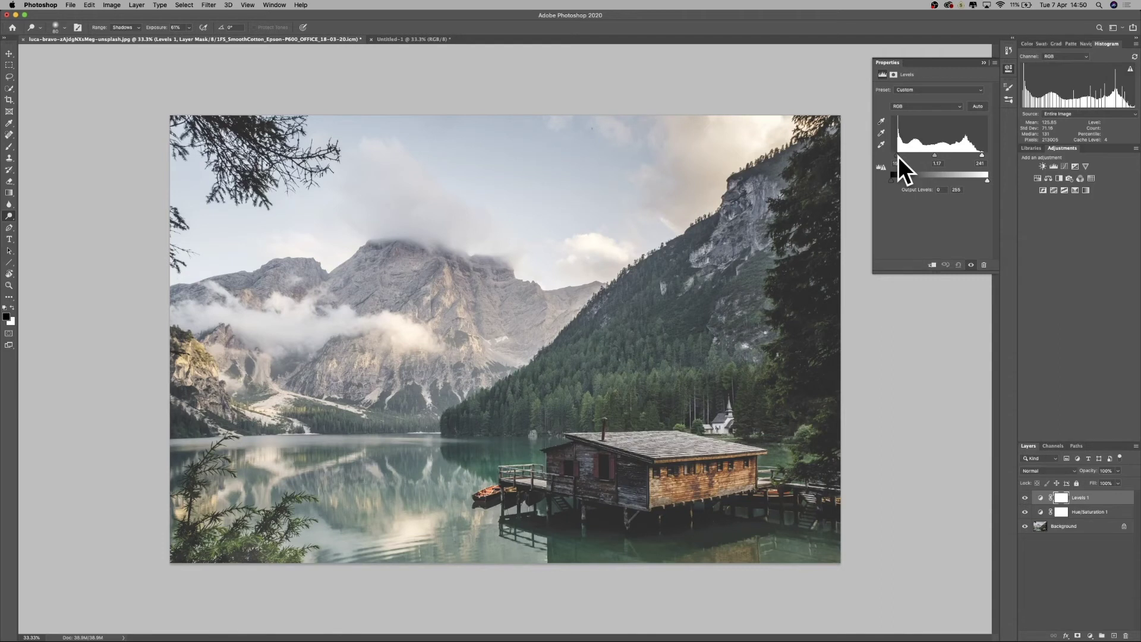
left_click_drag(896, 156, 899, 155)
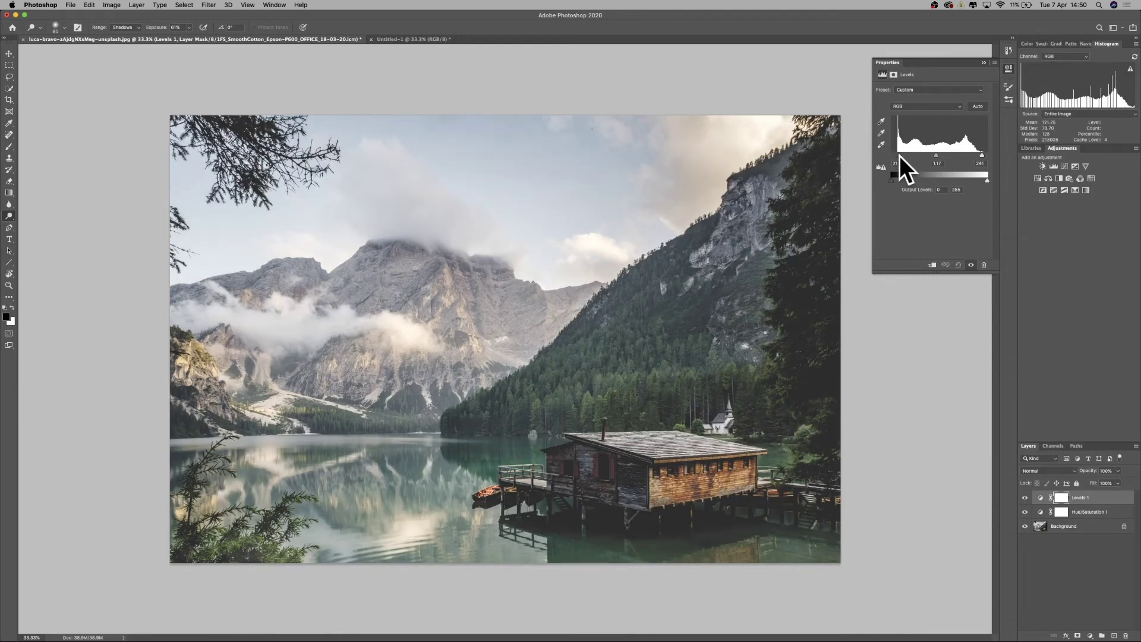
left_click(1005, 69)
With Gamut Warning showing, dodge the flagged water below the cabin on the Background layer in the Shadows range.
key("backslash")
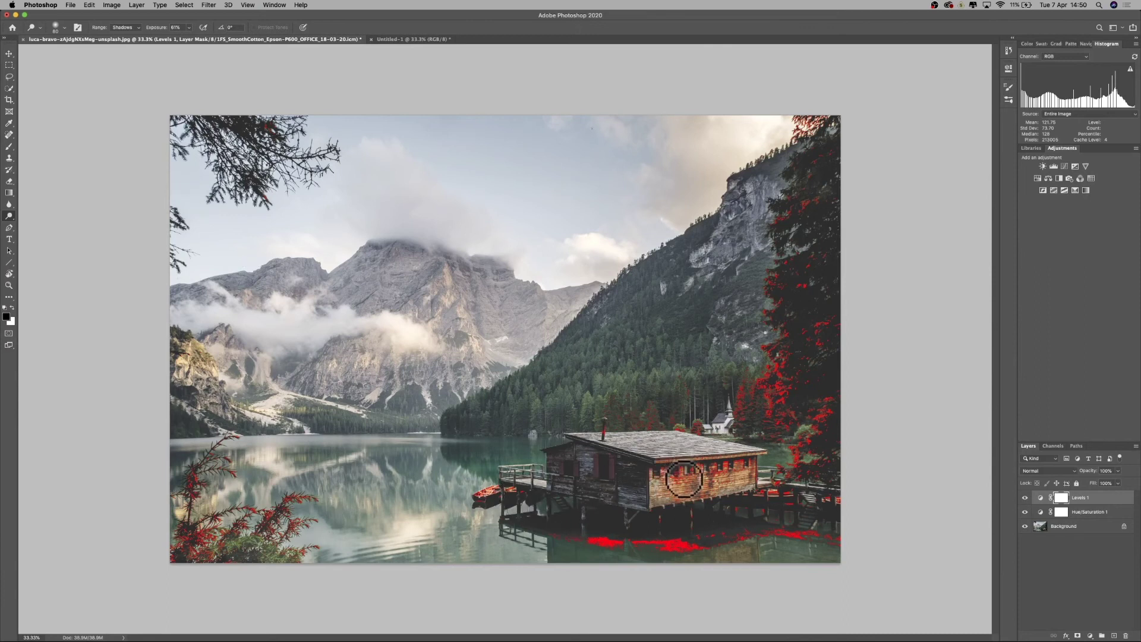
left_click(1097, 527)
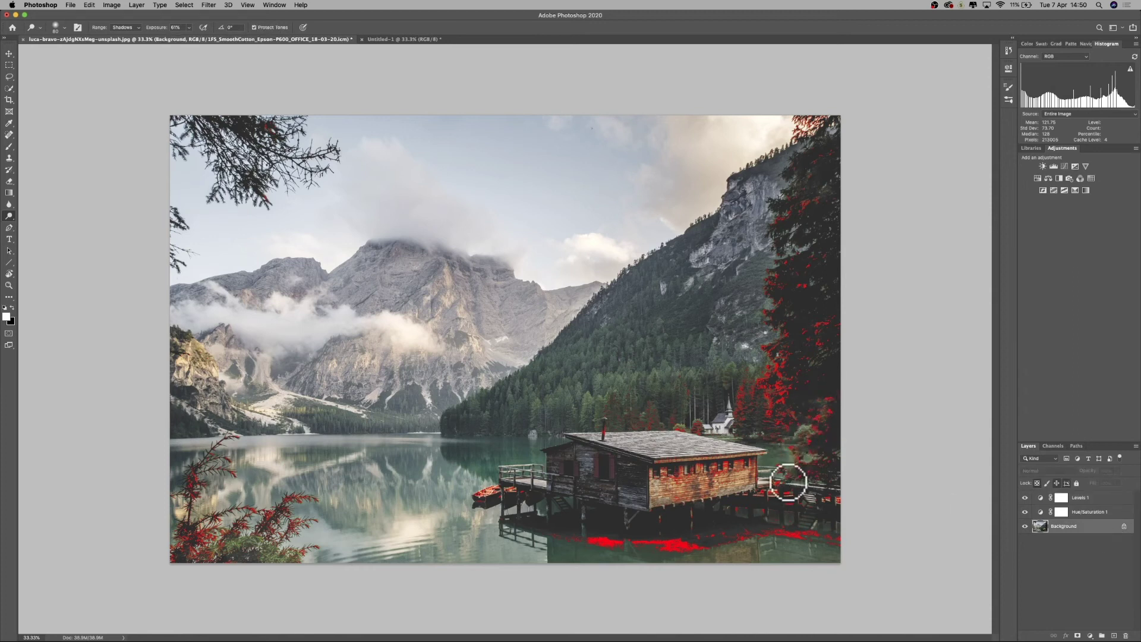
mouse_move(765, 532)
left_mouse_down()
mouse_move(689, 550)
mouse_move(597, 541)
left_mouse_up()
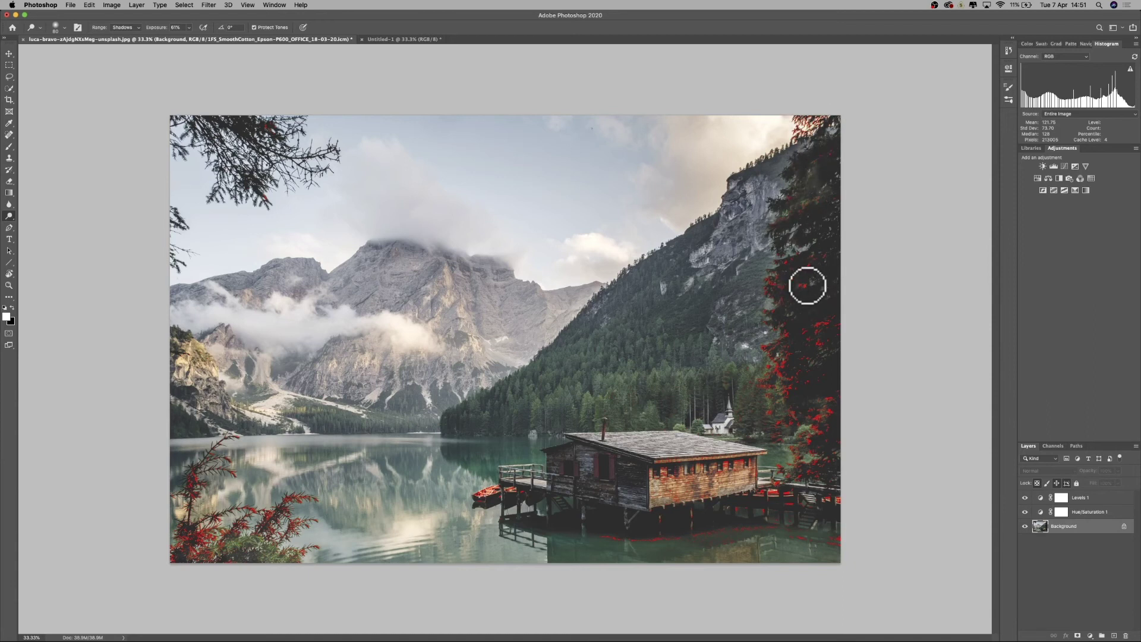
Dodge the dark tree and the remaining flagged water with a larger brush, toggling Gamut Warning to check the result.
key("bracketright")
key("bracketright")
key("bracketright")
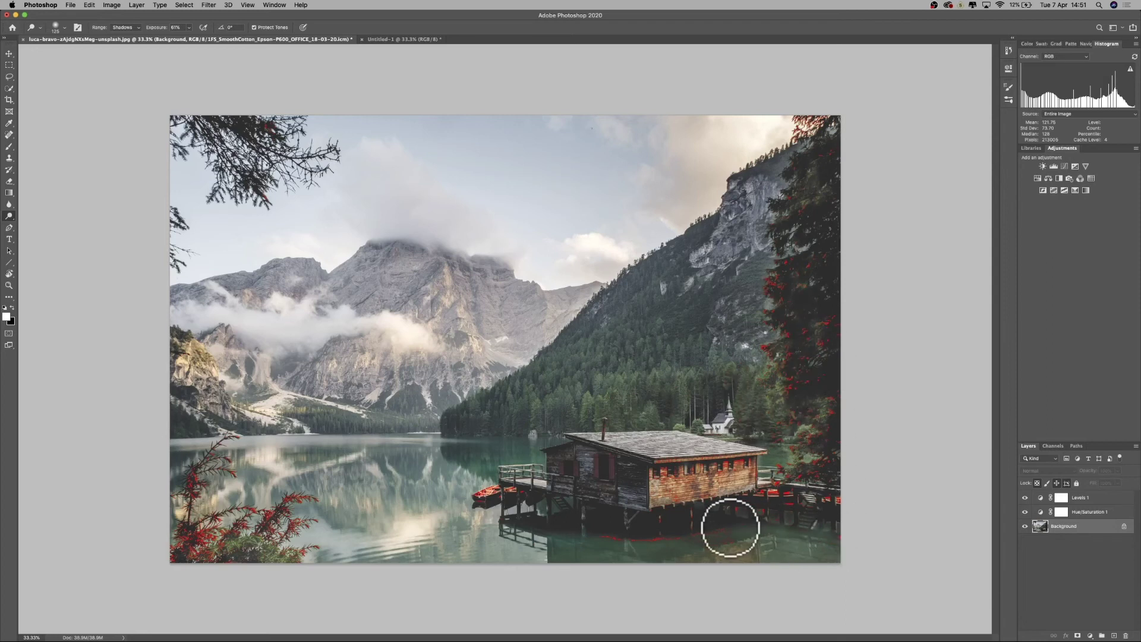
key("super+shift+y")
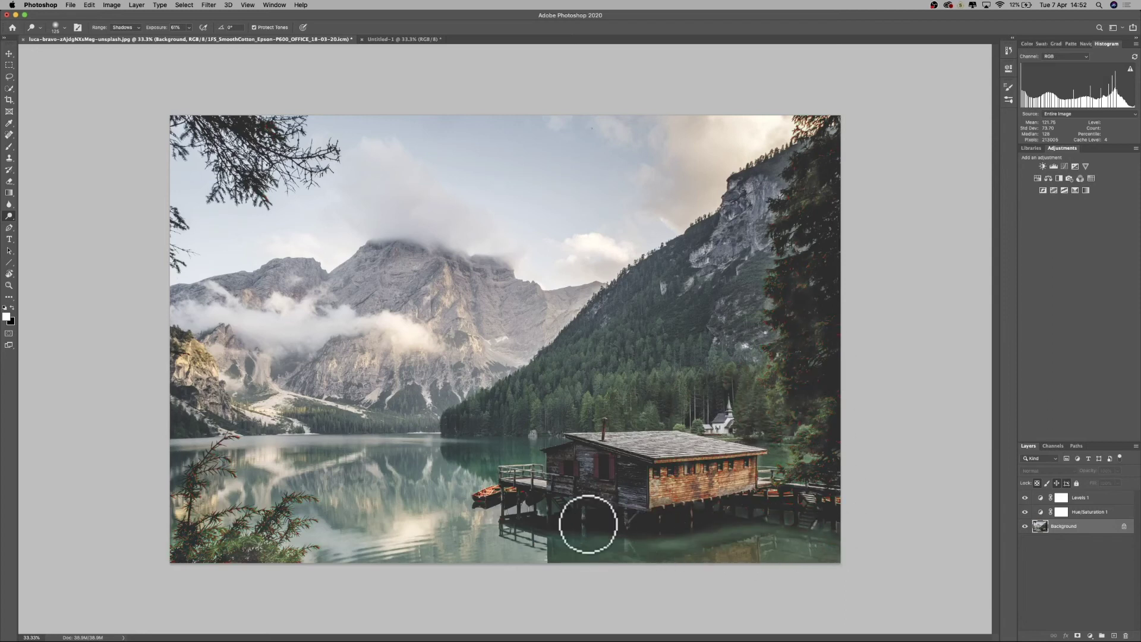
key("super+shift+y")
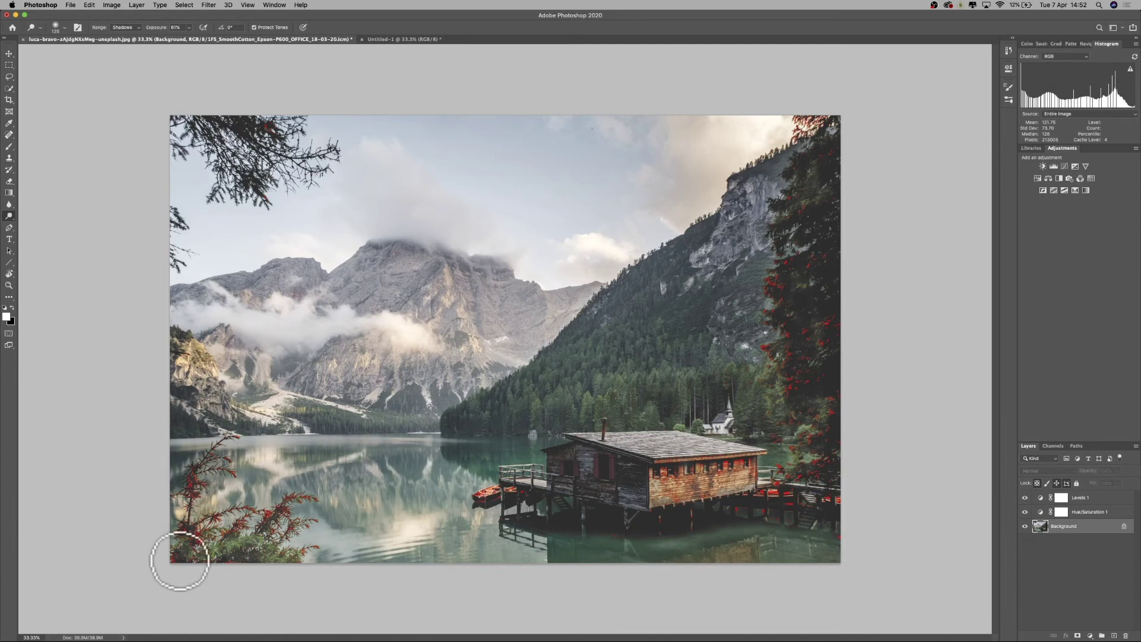
With the warning hidden, burn the shadows of the foreground bush and return to the Dodge tool to lighten its darkest parts.
key("super+z")
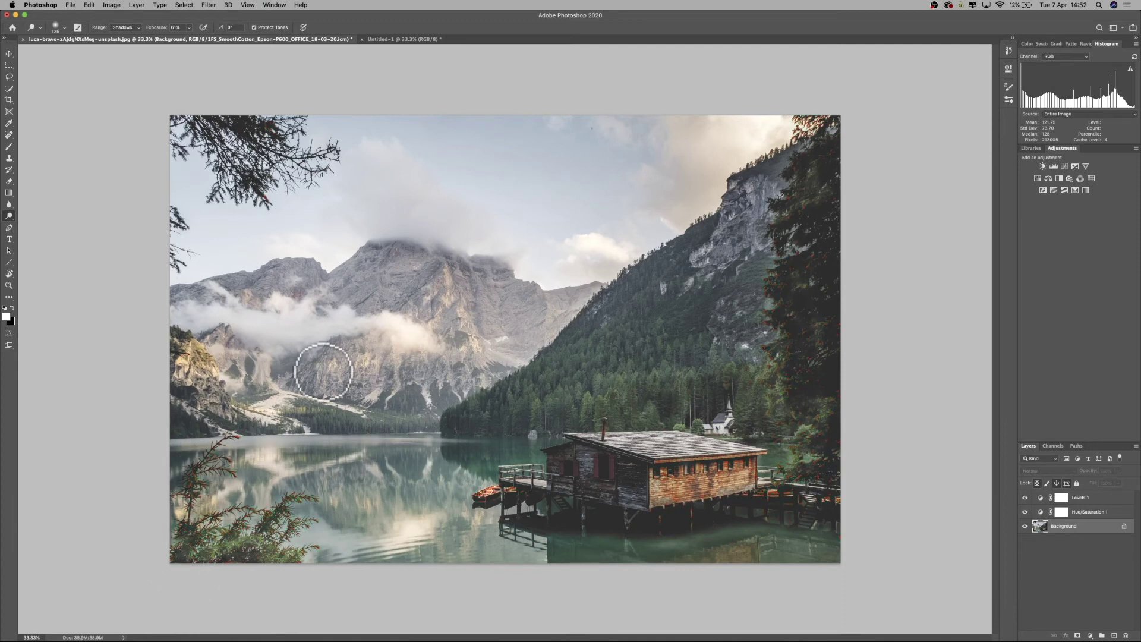
right_click(8, 215)
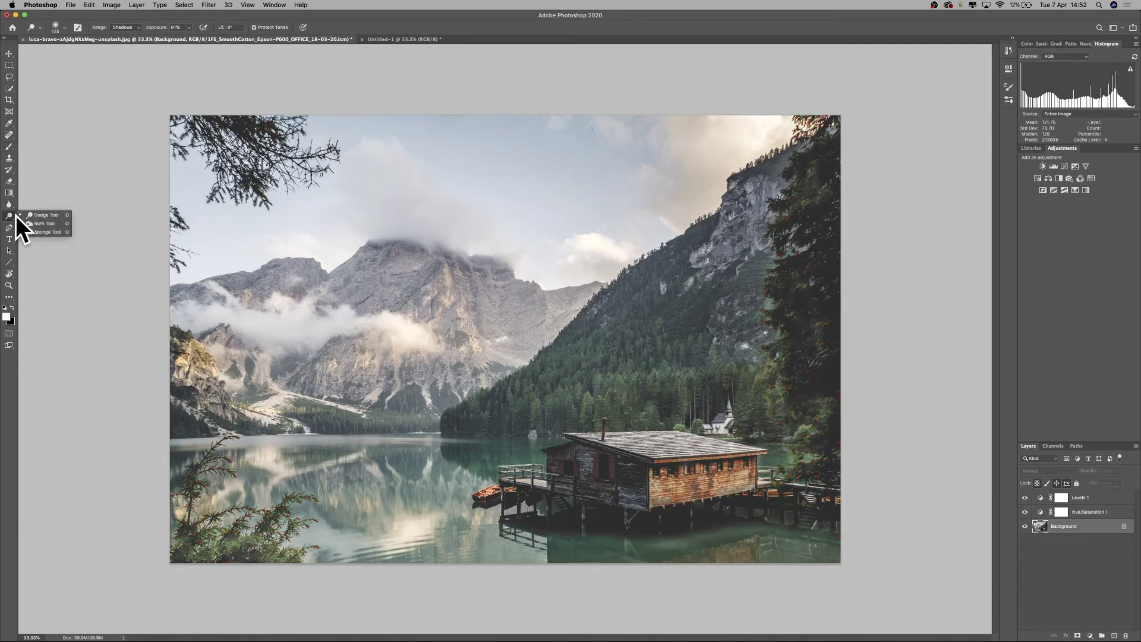
left_click(25, 222)
mouse_move(251, 542)
left_mouse_down()
mouse_move(188, 566)
mouse_move(268, 549)
mouse_move(292, 564)
mouse_move(174, 546)
left_mouse_up()
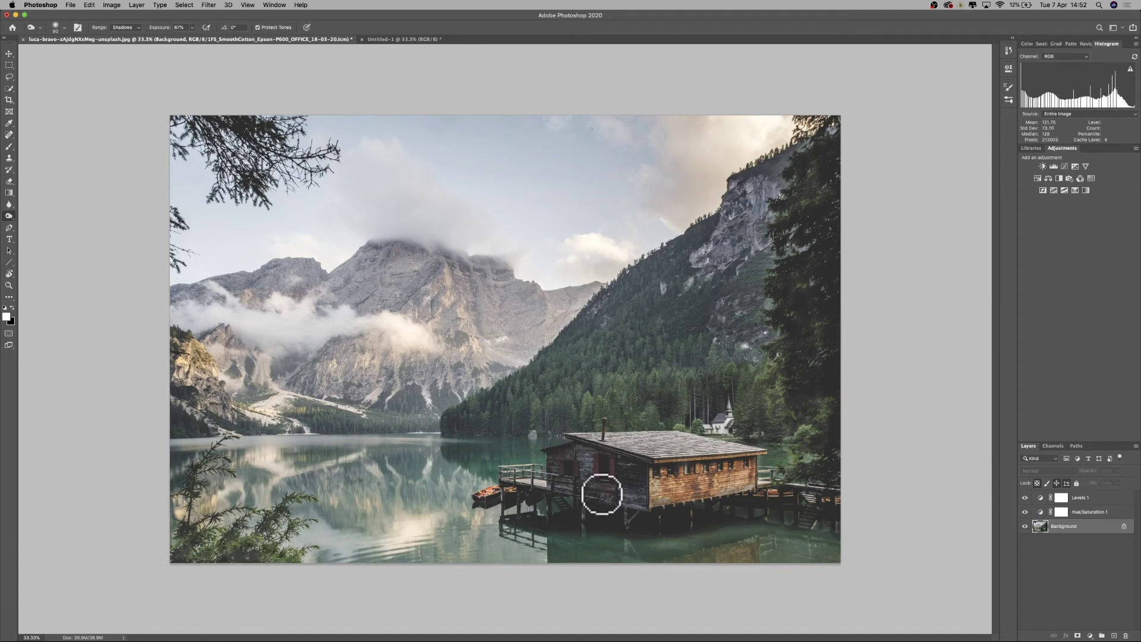
right_click(8, 215)
left_click(27, 211)
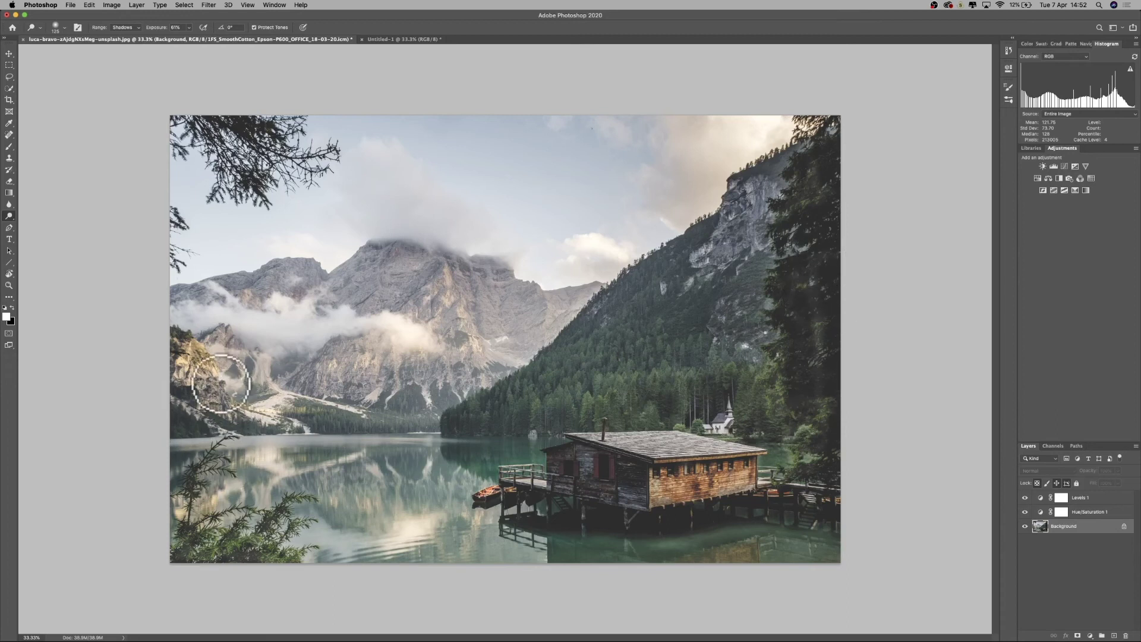
Burn the shadows along the foot of the mountains and the forest, enlarging the brush for the wider areas.
right_click(9, 219)
left_click(33, 224)
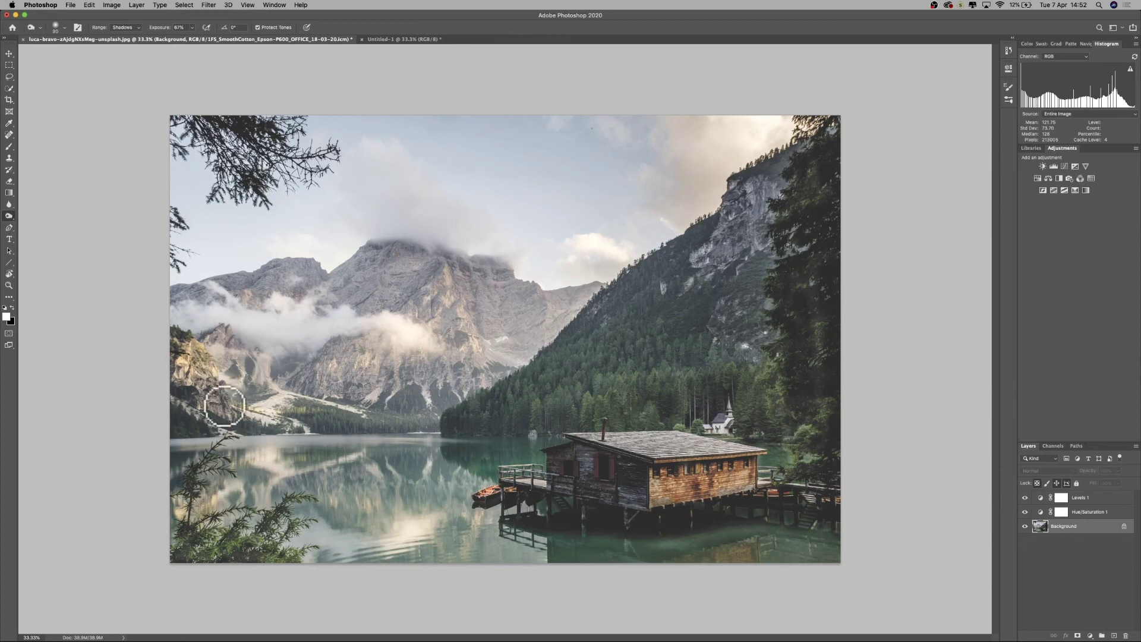
mouse_move(225, 406)
left_mouse_down()
mouse_move(240, 425)
mouse_move(438, 474)
mouse_move(443, 420)
mouse_move(496, 400)
mouse_move(489, 395)
left_mouse_up()
key("bracketright")
key("bracketright")
key("bracketright")
key("bracketright")
key("bracketright")
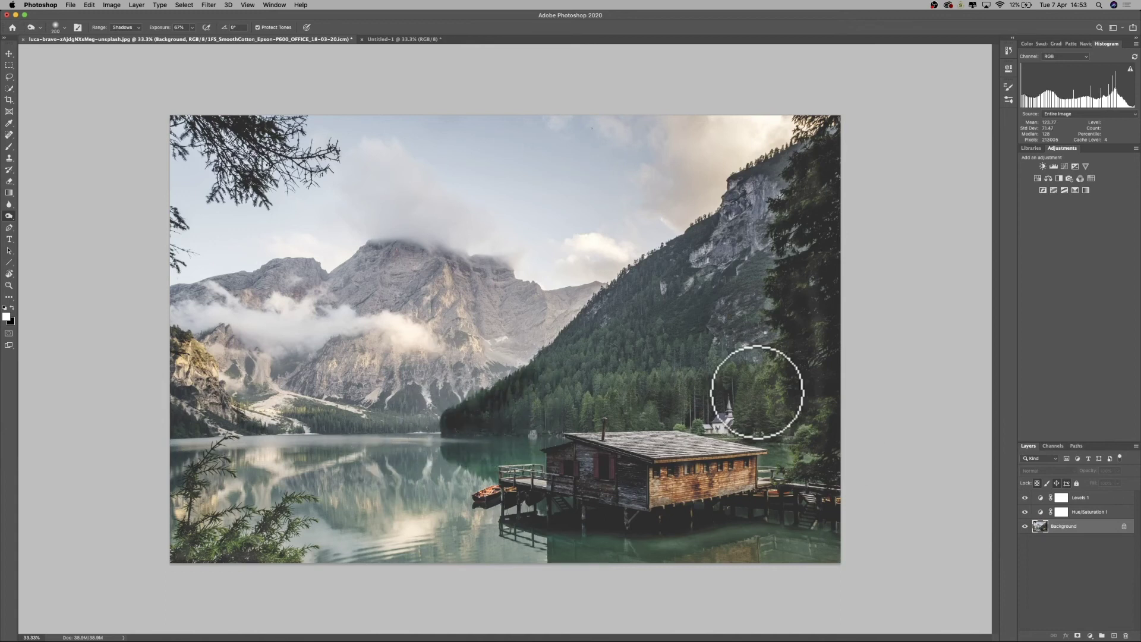
Switch to the Dodge tool and lighten the shadows on the cabin wall and the foreground bush.
key("super+minus")
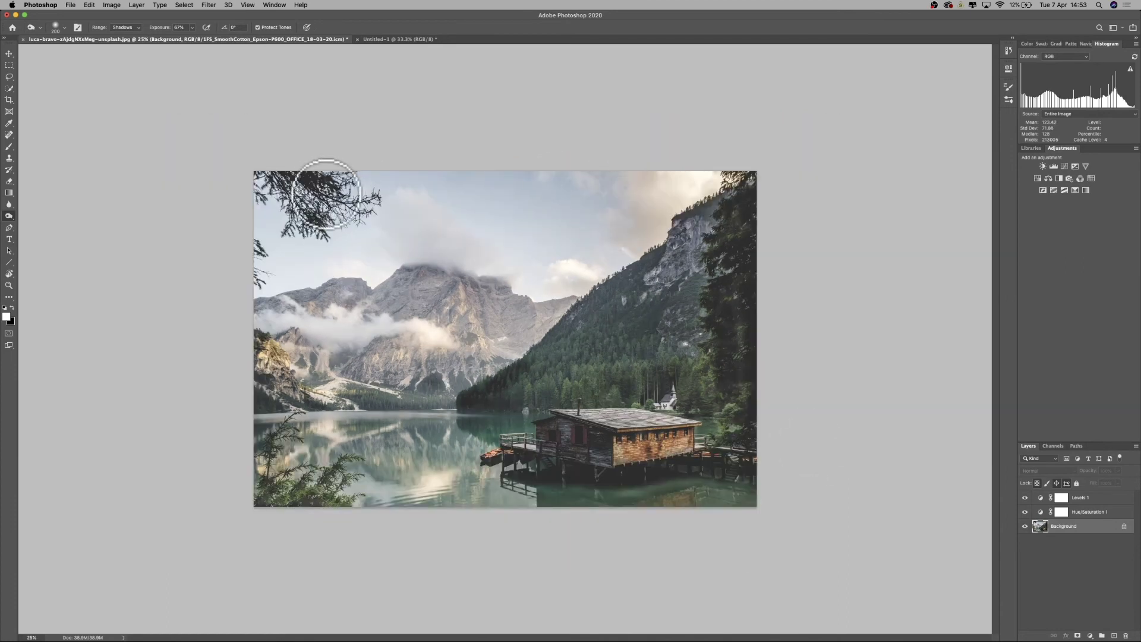
left_click(9, 216)
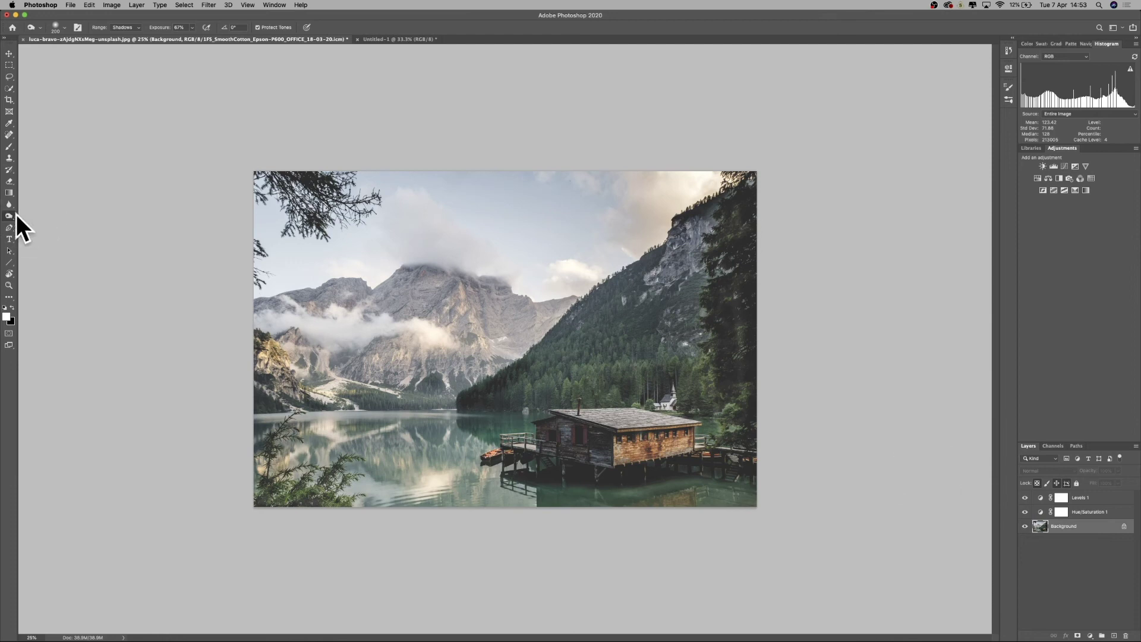
mouse_move(643, 422)
left_mouse_down()
mouse_move(621, 464)
mouse_move(651, 450)
mouse_move(704, 327)
mouse_move(723, 208)
mouse_move(331, 497)
left_mouse_up()
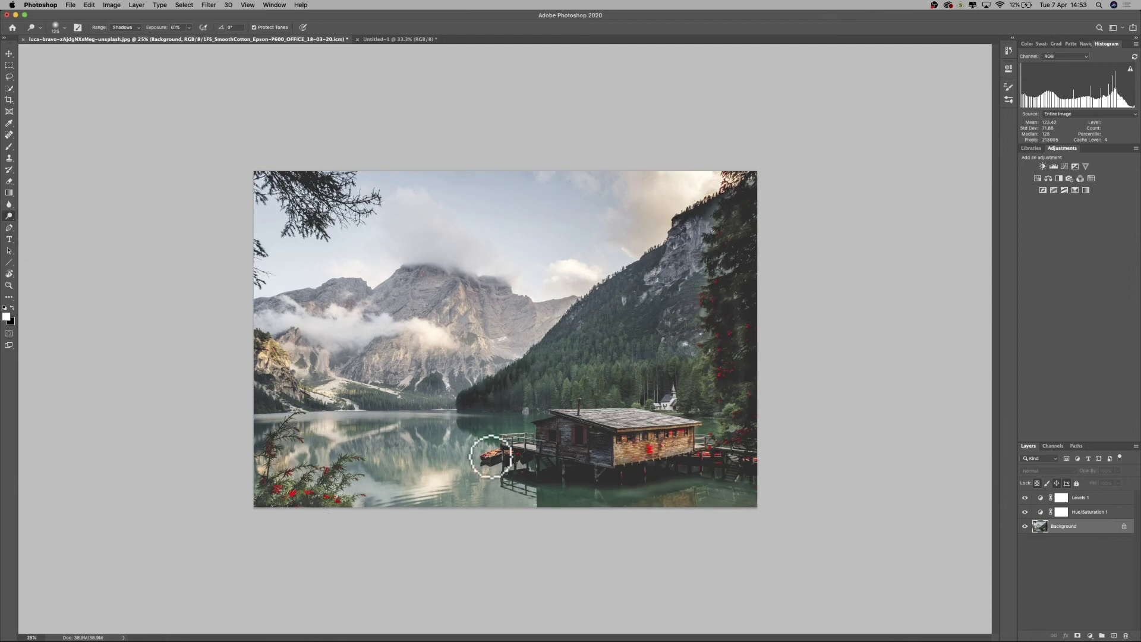
Turn Proof Colors off and on again to compare the photo with and without the print simulation.
key("super+y")
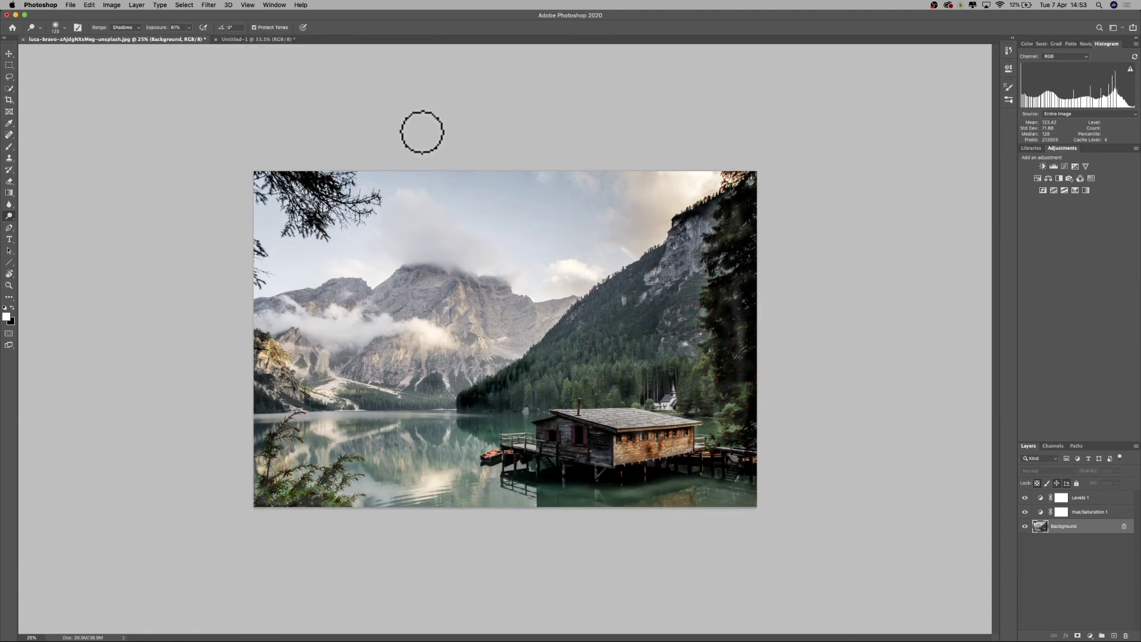
left_click(247, 5)
left_click(250, 21)
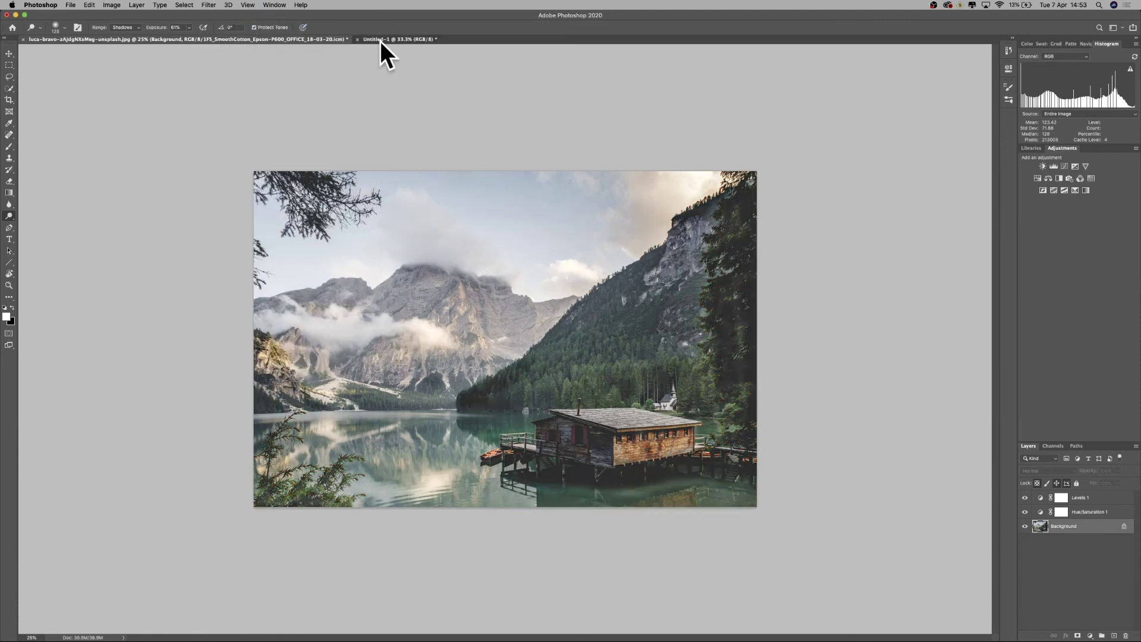
Compare the edited soft proof with the original photo in Untitled-1 at the same 25% zoom, alternating between the documents.
left_click(381, 40)
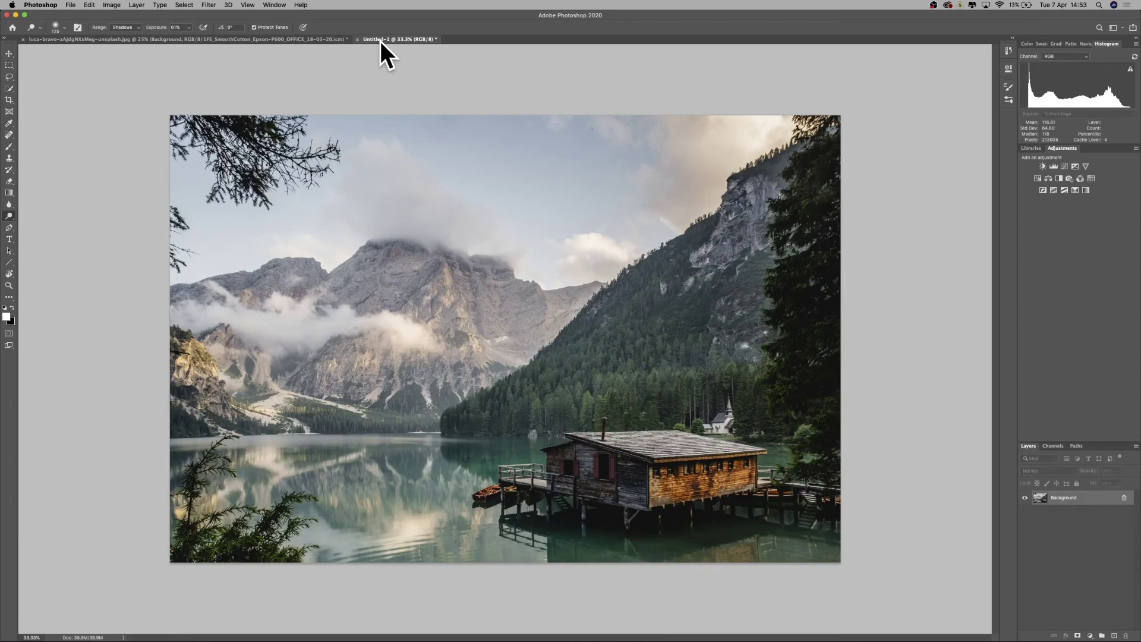
key("super+minus")
left_click(258, 38)
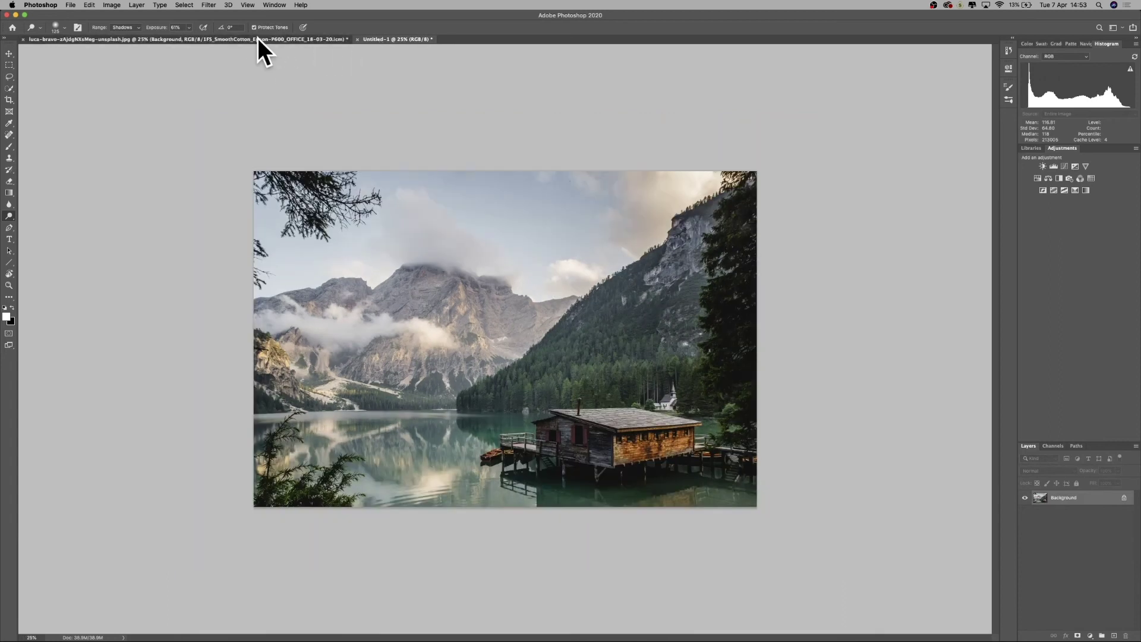
left_click(366, 40)
left_click(272, 40)
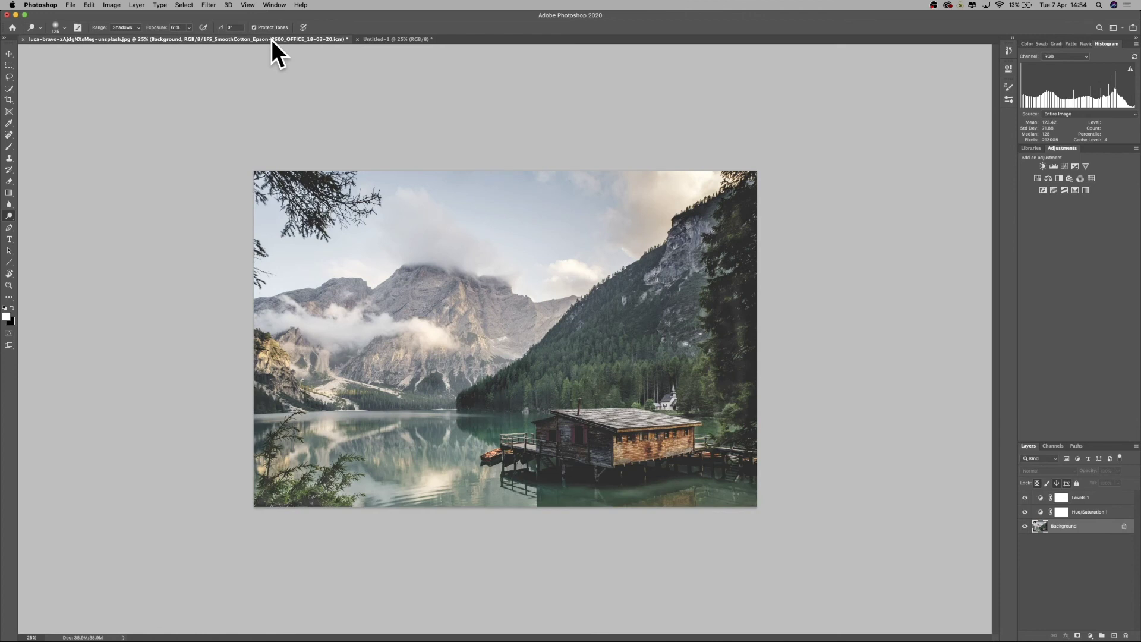
left_click(400, 40)
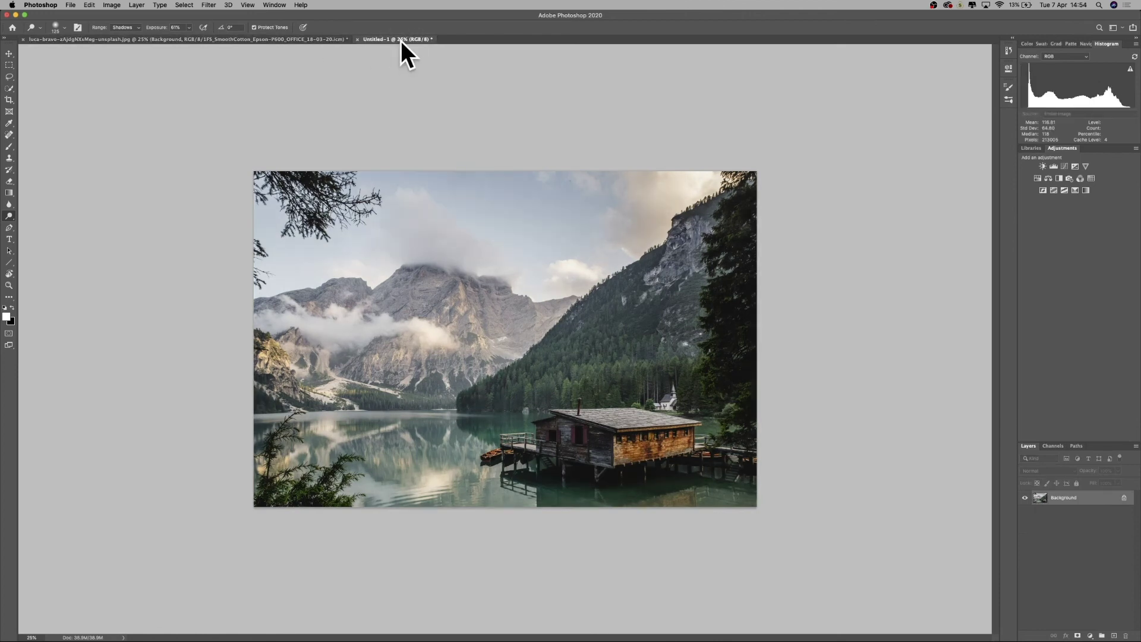
left_click(319, 39)
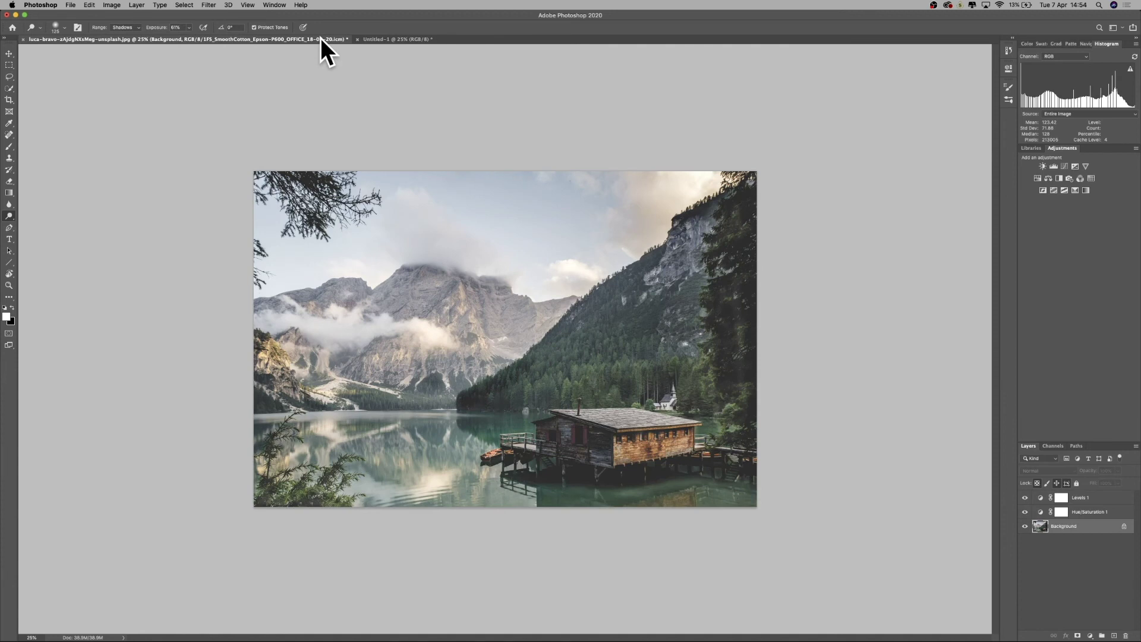
Burn the shadows in the water below the cabin and reduce the brush size for finer strokes.
right_click(8, 215)
left_click(30, 223)
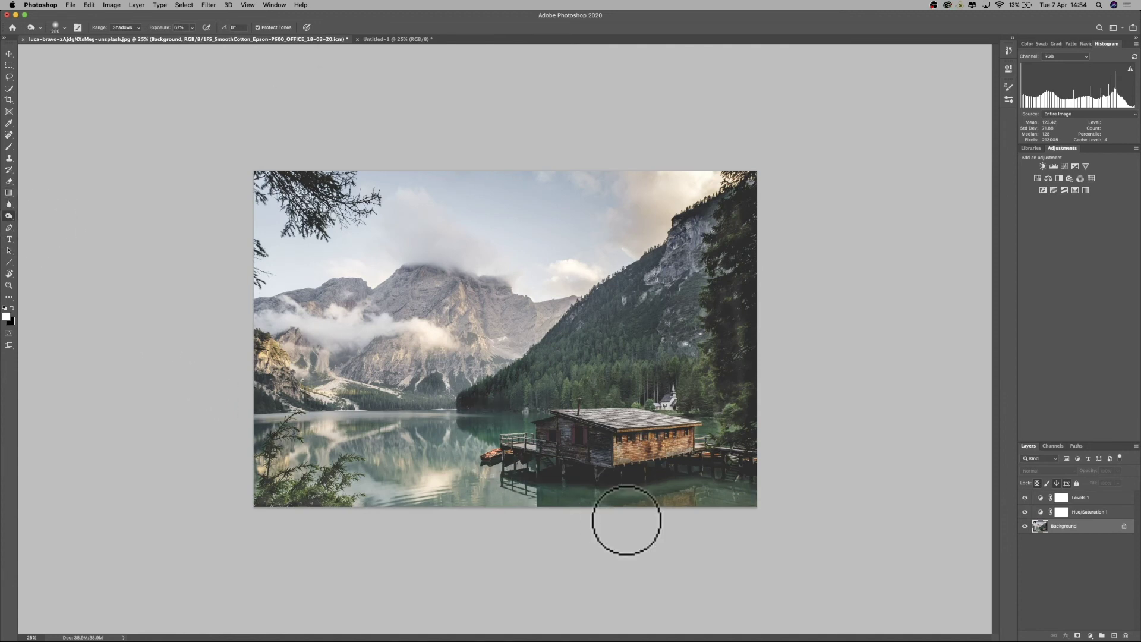
mouse_move(617, 498)
left_mouse_down()
mouse_move(672, 476)
mouse_move(660, 478)
left_mouse_up()
key("bracketleft")
key("bracketleft")
key("bracketleft")
key("bracketleft")
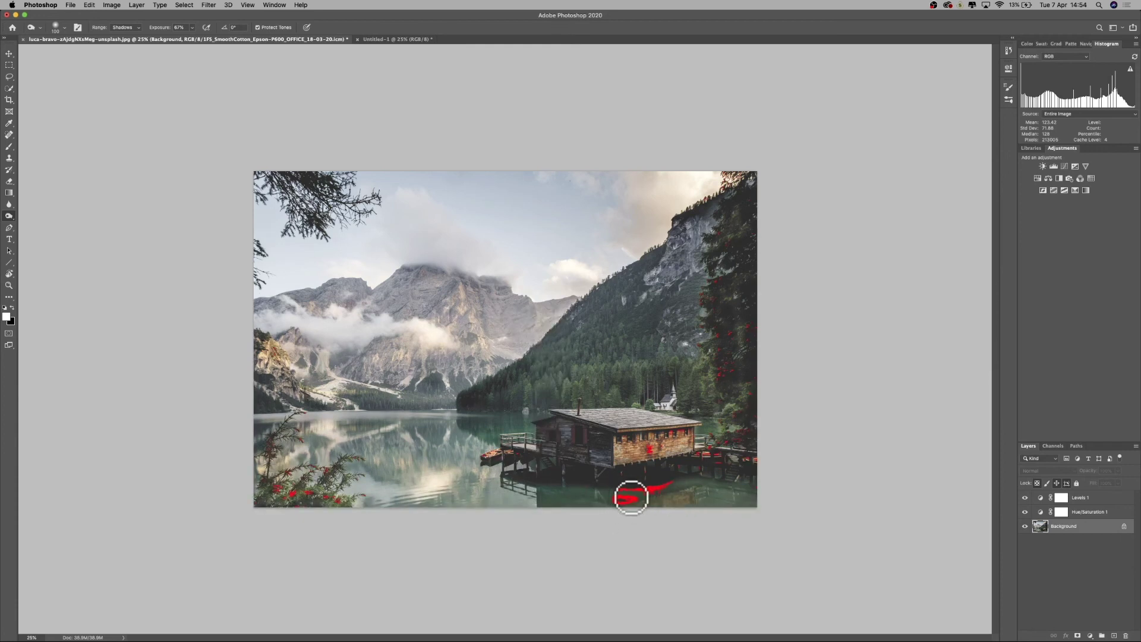
Dodge the flagged water below the cabin and the jetty beside it in the Shadows range.
right_click(9, 216)
left_click(33, 213)
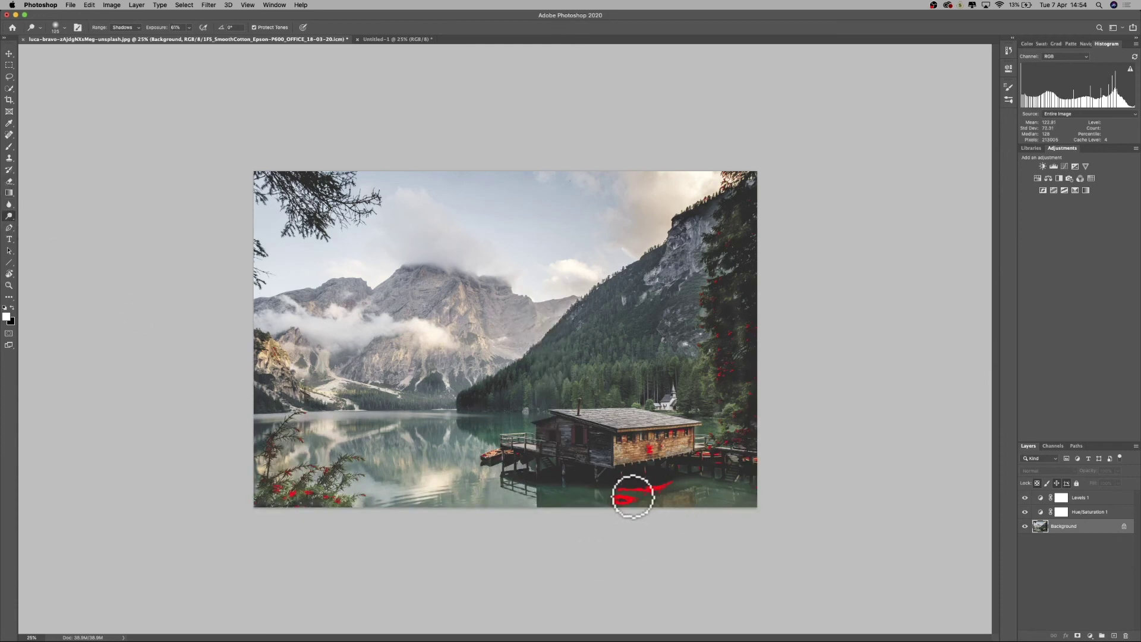
mouse_move(643, 492)
left_mouse_down()
mouse_move(625, 492)
mouse_move(710, 455)
left_mouse_up()
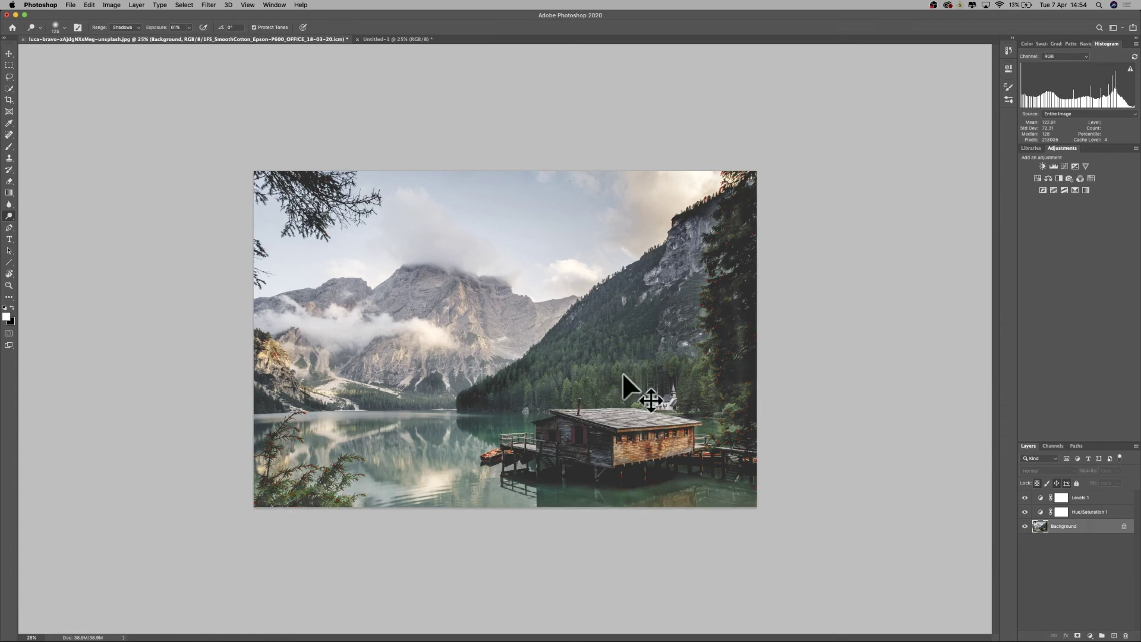
Apply a direct Levels adjustment to the Background layer with black input 11 and slightly brighter midtones.
key("super+l")
left_click_drag(829, 208, 826, 207)
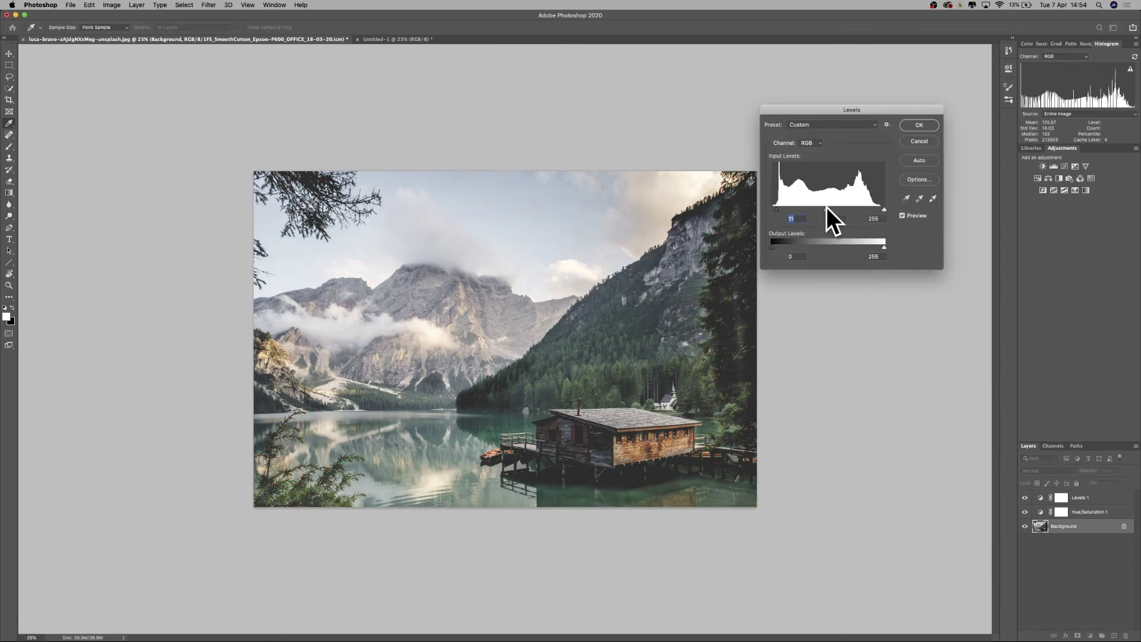
left_click(919, 126)
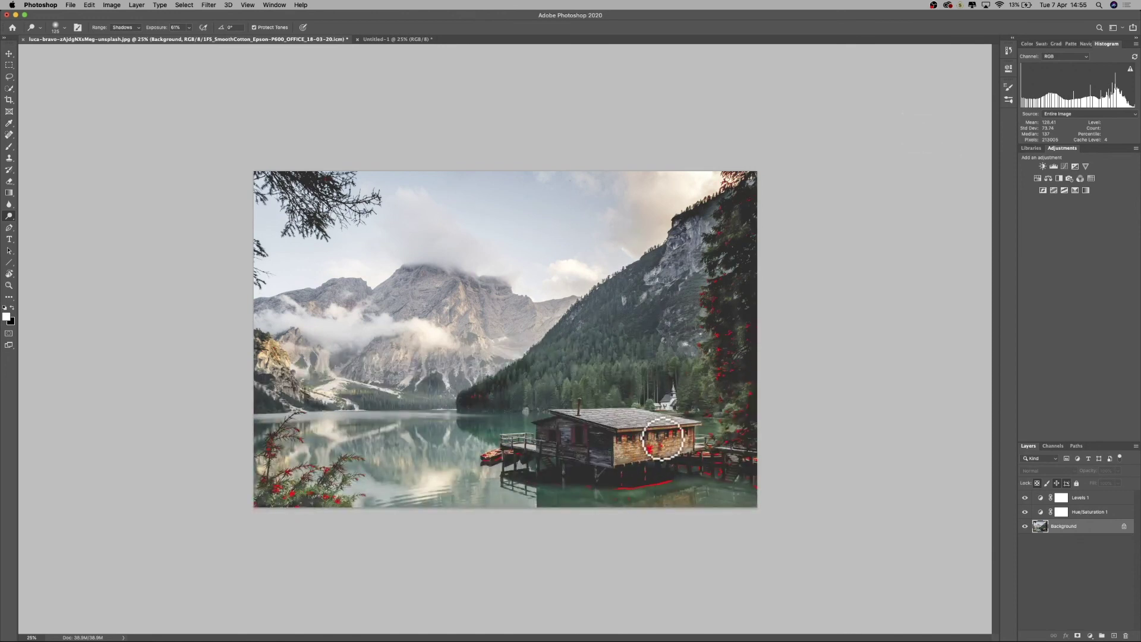
Dodge the shadows in the flagged water beside the cabin and up the dark tree at the photo's edge.
mouse_move(717, 470)
left_mouse_down()
mouse_move(705, 466)
mouse_move(753, 472)
left_mouse_up()
mouse_move(730, 366)
left_mouse_down()
mouse_move(716, 344)
mouse_move(733, 308)
mouse_move(723, 271)
mouse_move(734, 176)
left_mouse_up()
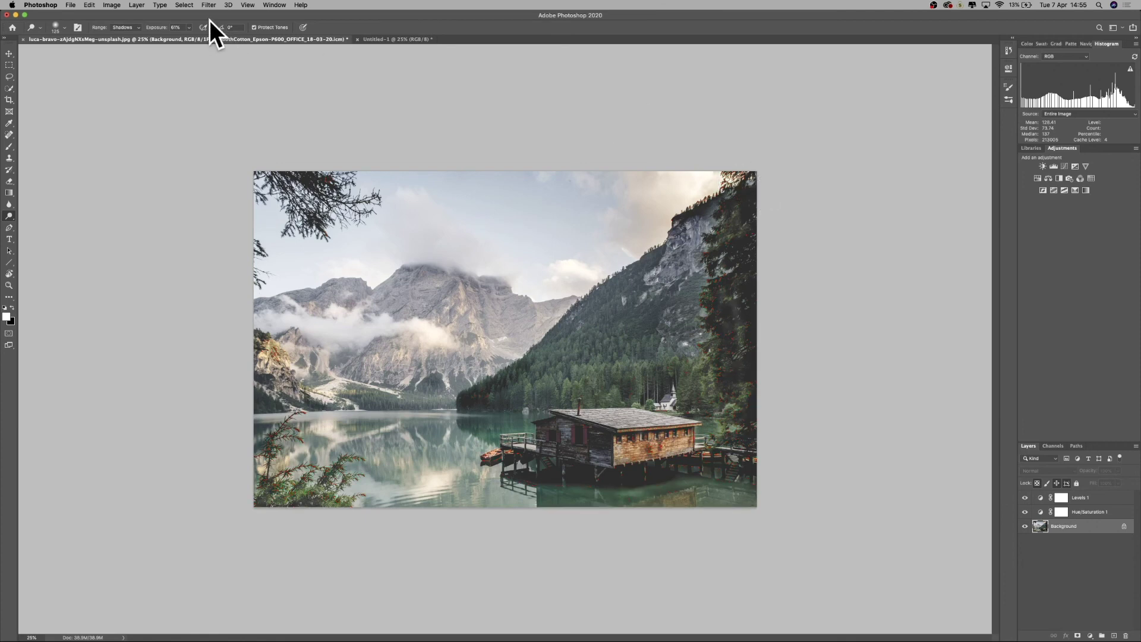
Add a Curves adjustment layer directly above the Background layer with default name, Normal mode and 100% opacity.
left_click(111, 4)
mouse_move(136, 4)
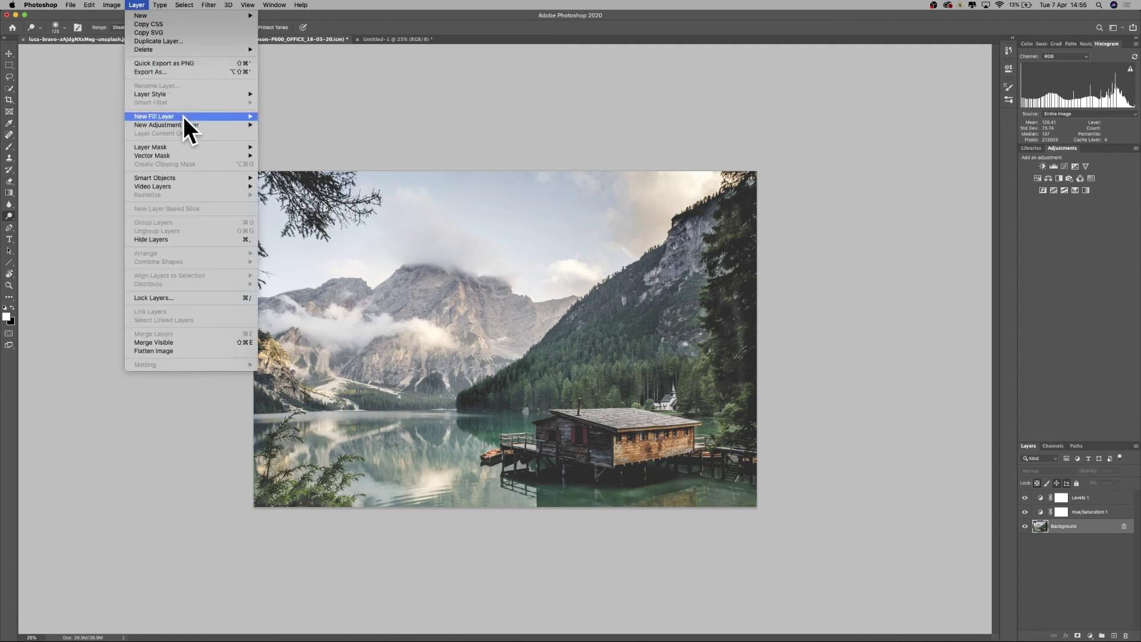
mouse_move(185, 123)
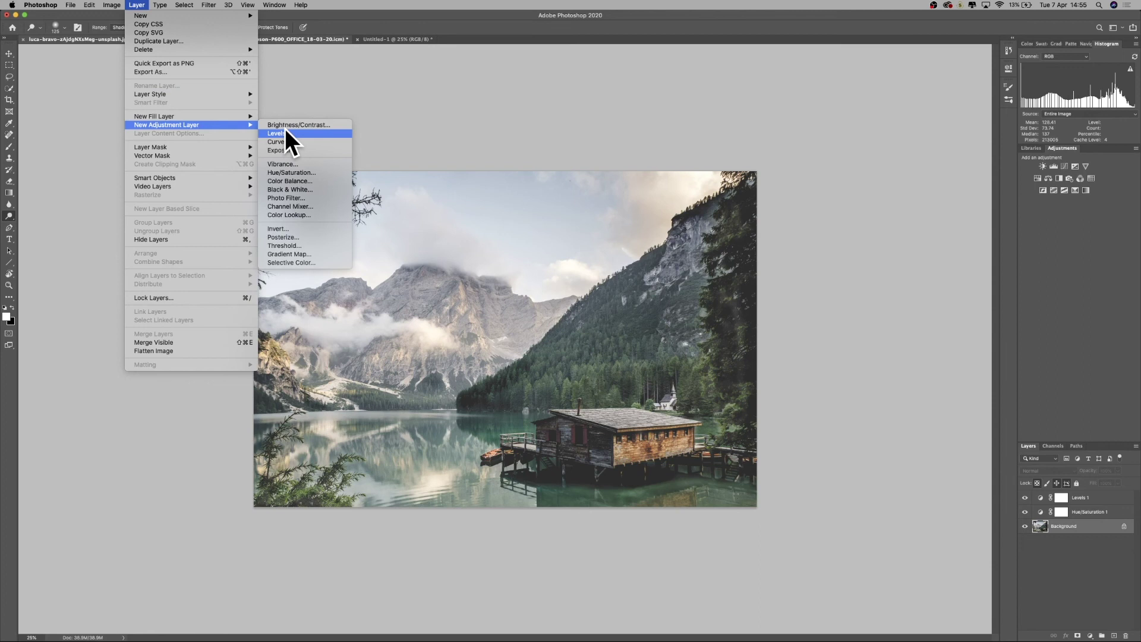
left_click(293, 141)
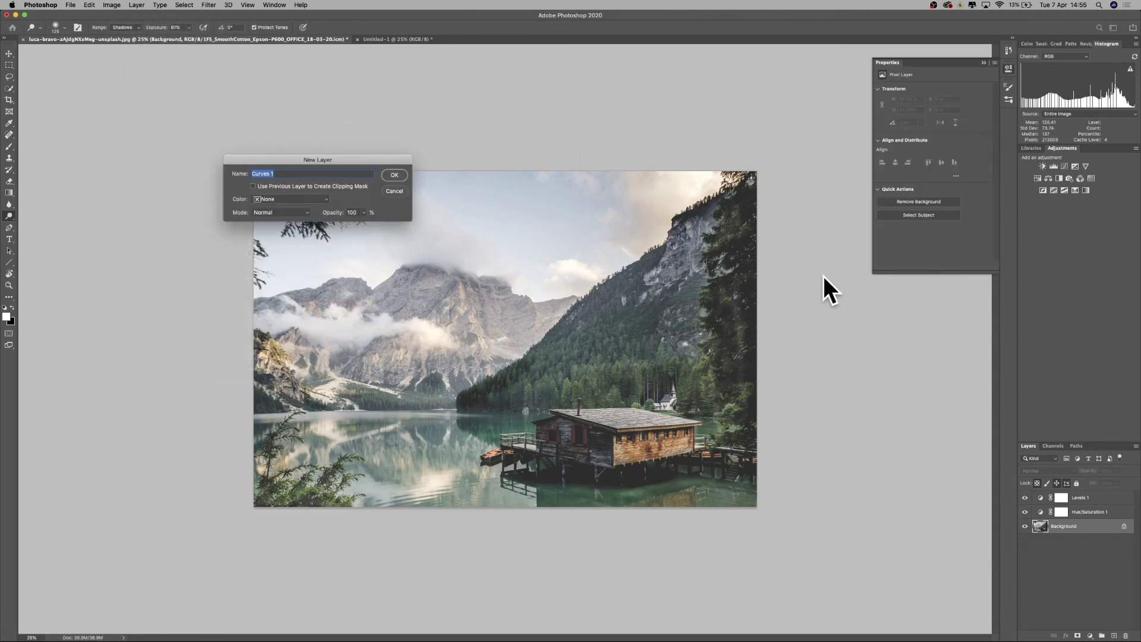
left_click(390, 175)
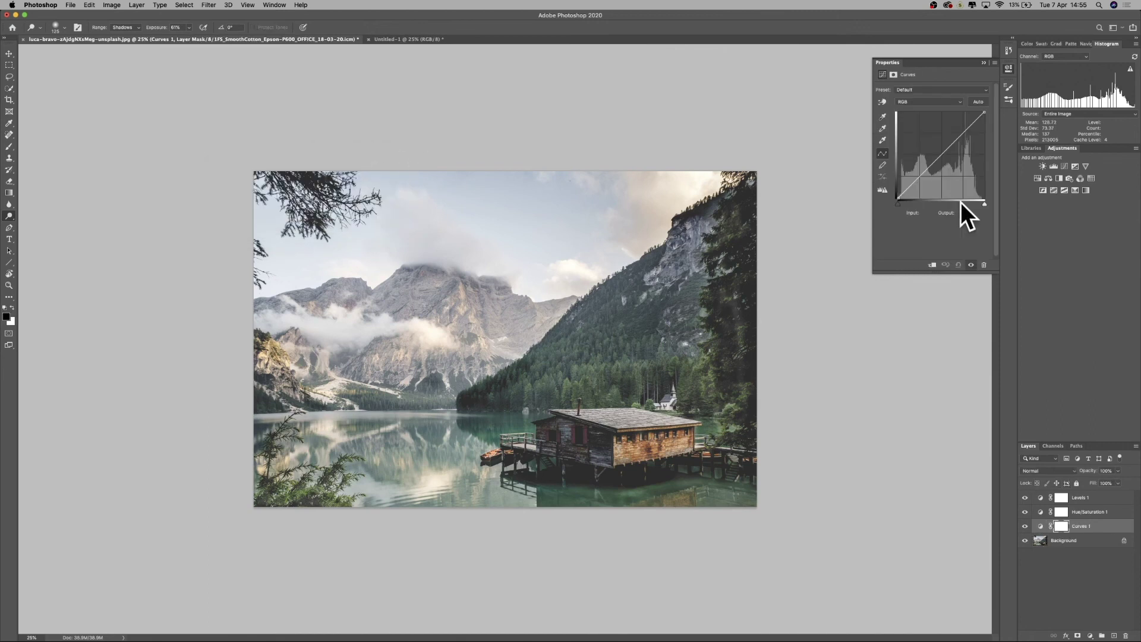
Raise the curve's shadows to about output 33 and slightly lower its highlights, then hide the Curves layer.
left_click_drag(906, 193, 908, 186)
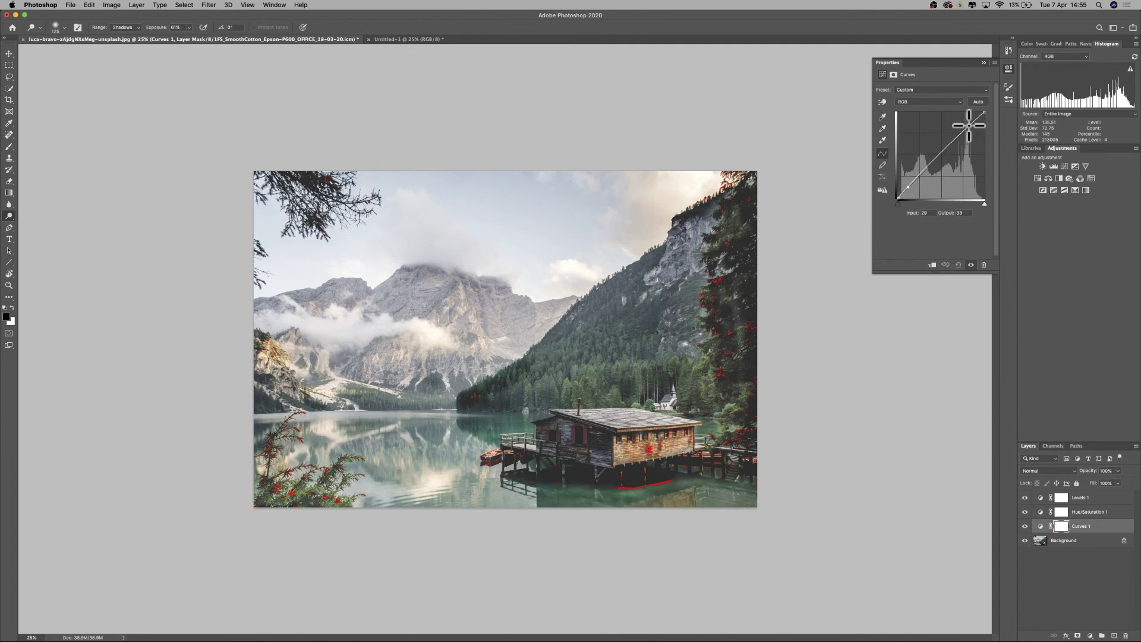
left_click_drag(970, 116, 976, 123)
left_click(1010, 69)
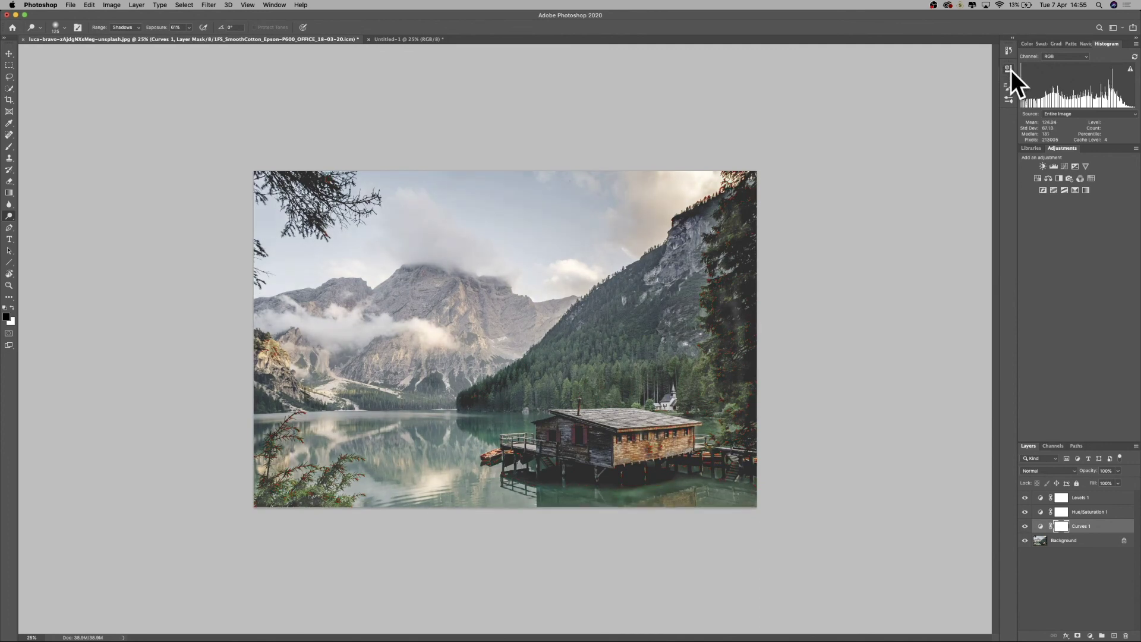
left_click(1024, 525)
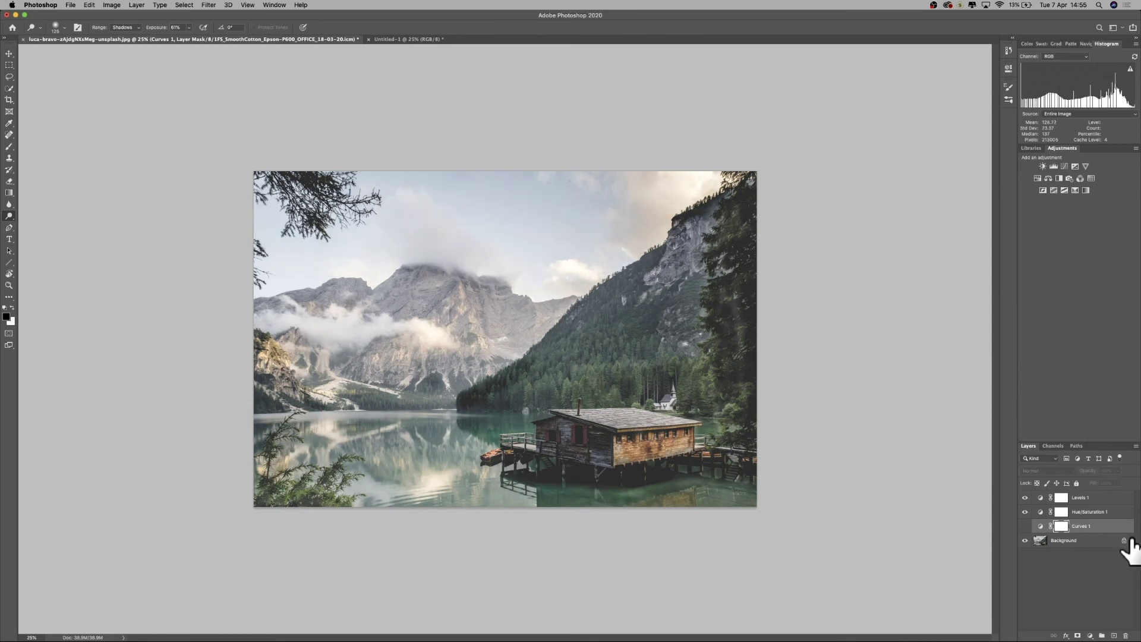
Slightly increase the lightness of the Hue/Saturation 1 adjustment layer.
left_click(1073, 513)
double_click(1040, 512)
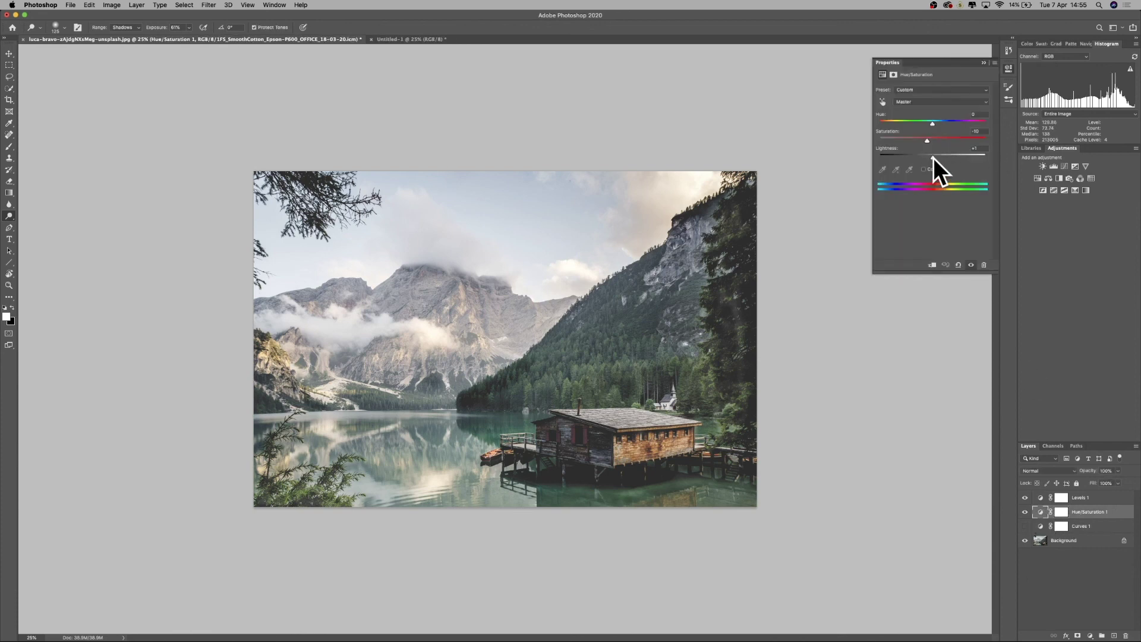
mouse_move(931, 158)
left_mouse_down()
mouse_move(925, 141)
mouse_move(936, 148)
left_mouse_up()
left_click(1006, 64)
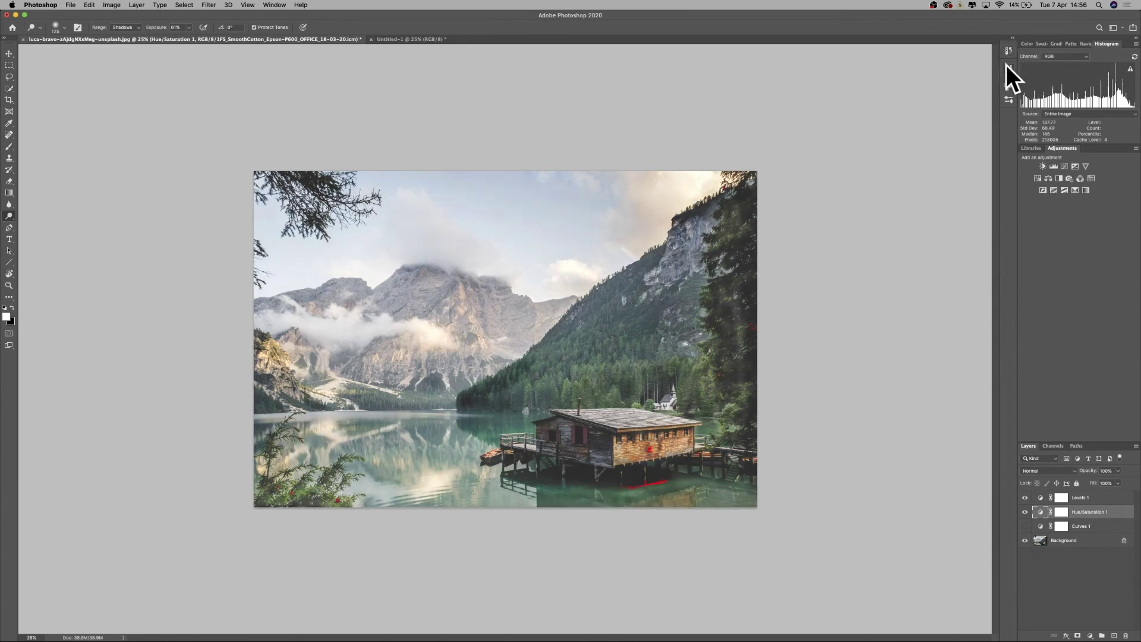
Open the settings of the Levels 1 adjustment layer.
left_click(1039, 500)
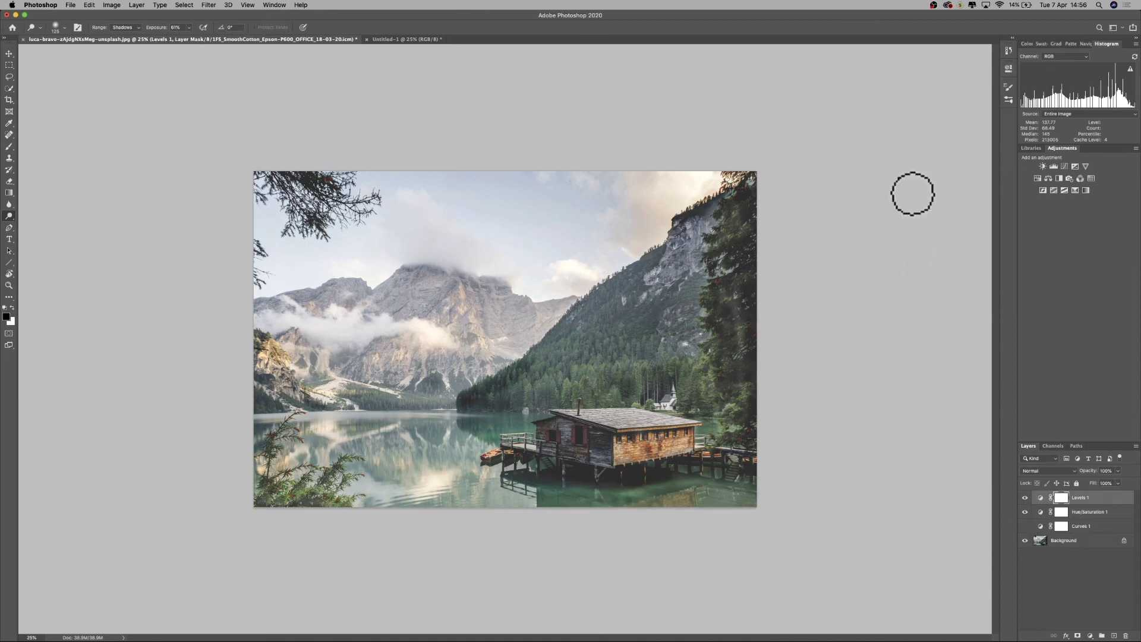
left_click(1008, 68)
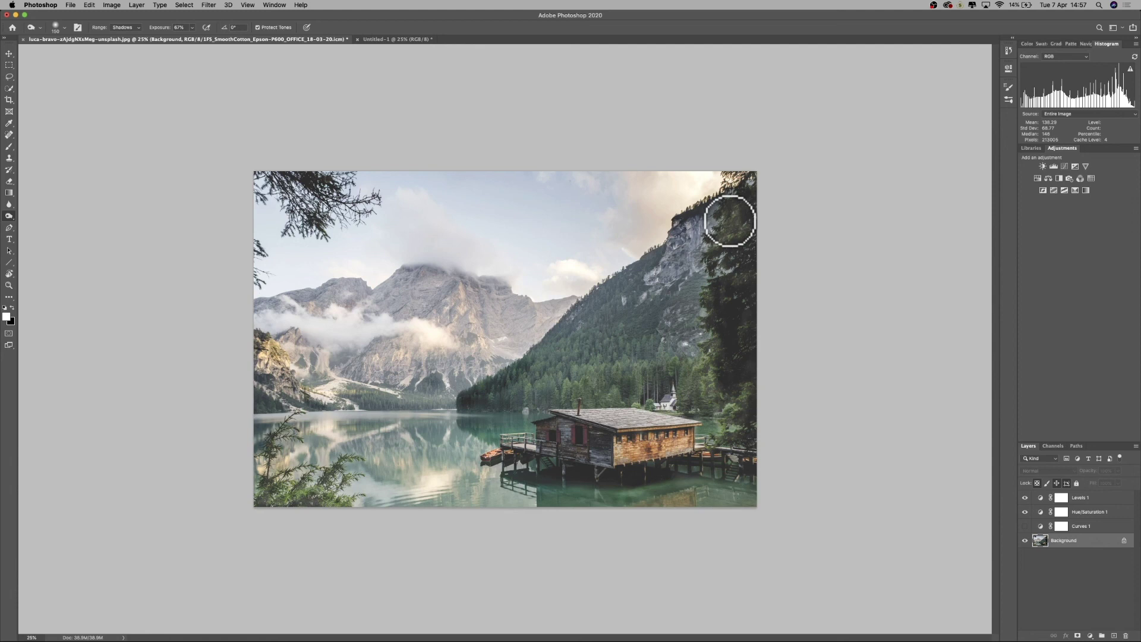
Switch to the Move tool and review the print settings' color handling, printer profile and rendering intent, keeping them without printing.
left_click(9, 53)
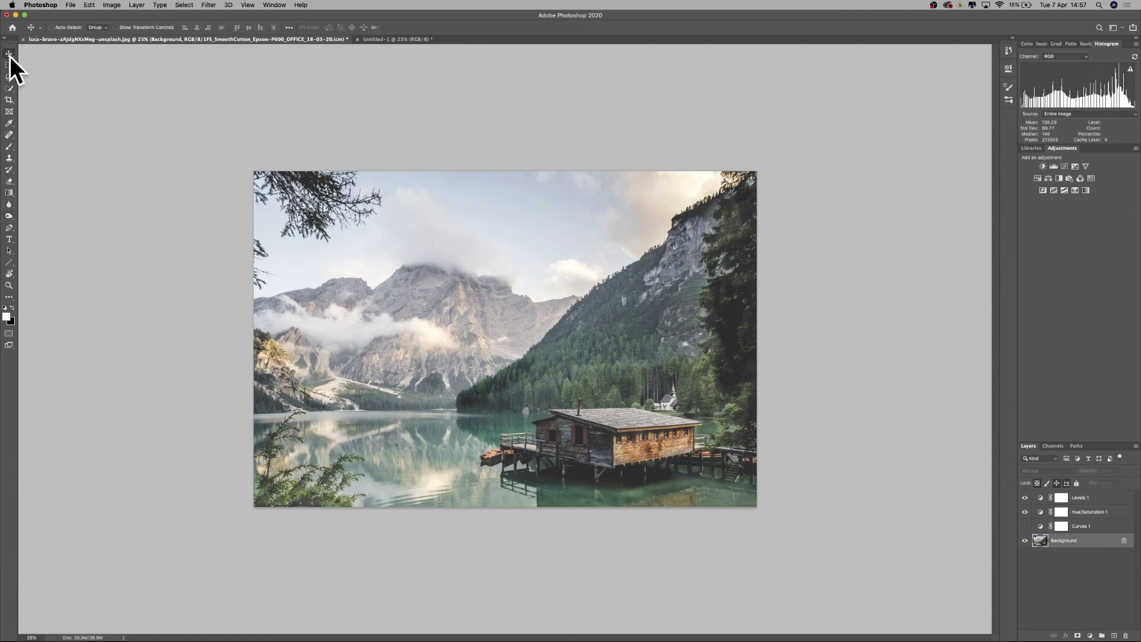
left_click(69, 6)
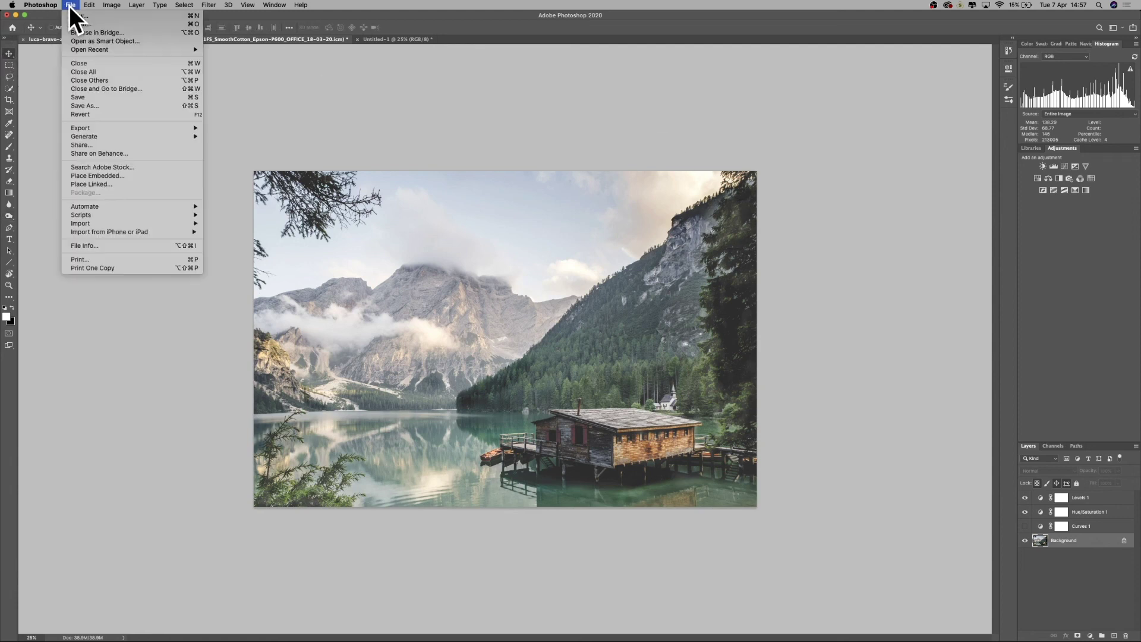
left_click(144, 260)
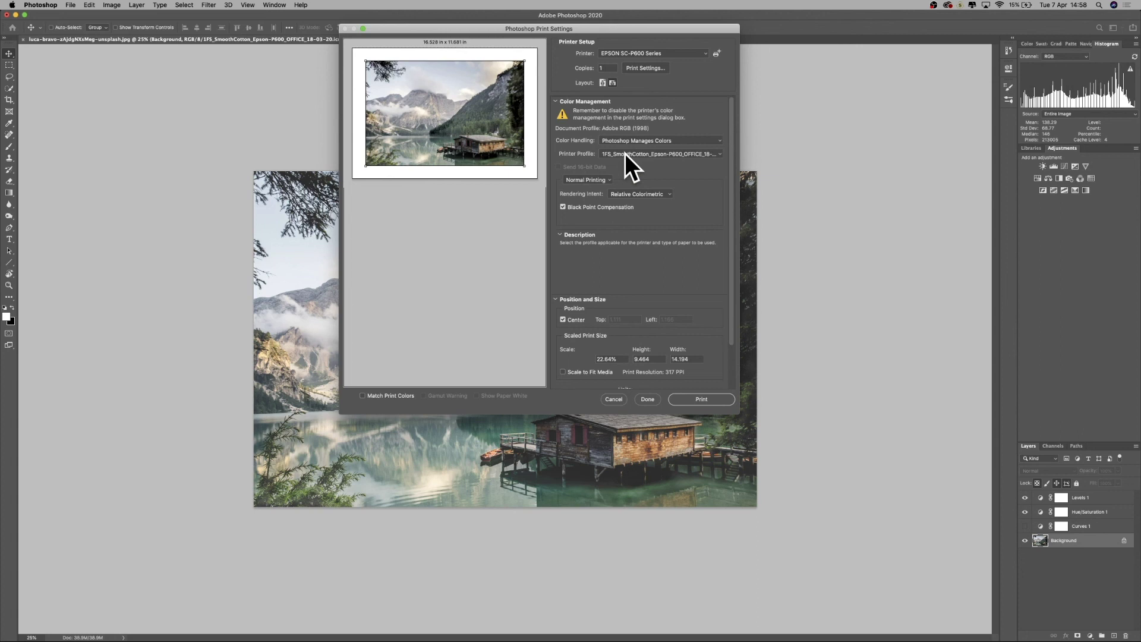
left_click(647, 399)
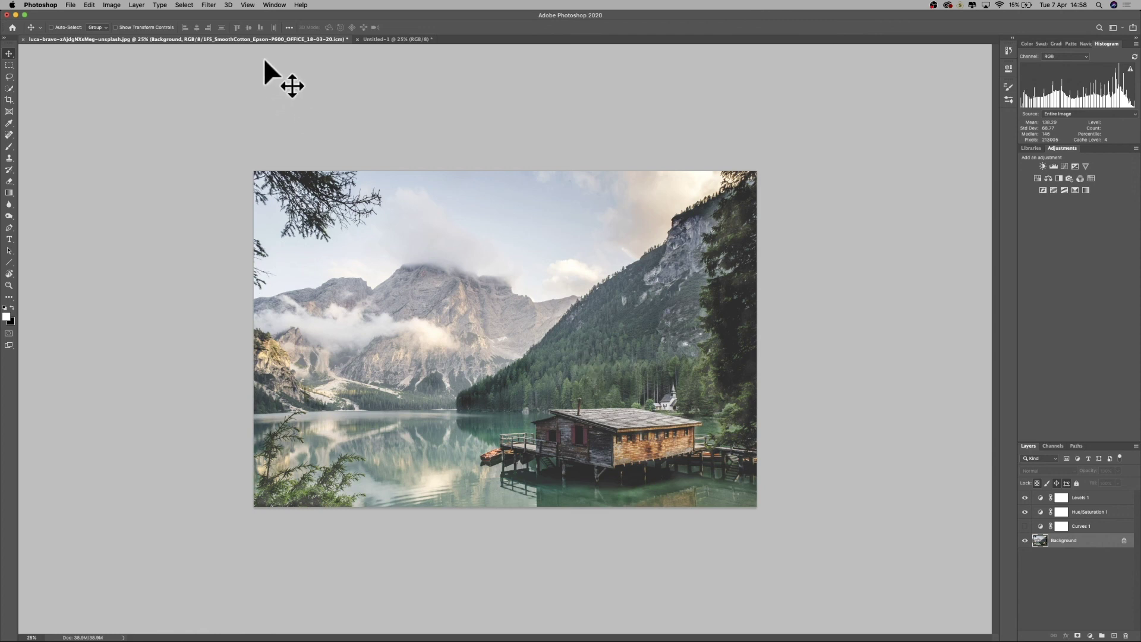
Turn Proof Colors off and back on to compare the photo with and without the paper profile simulation.
left_click(248, 4)
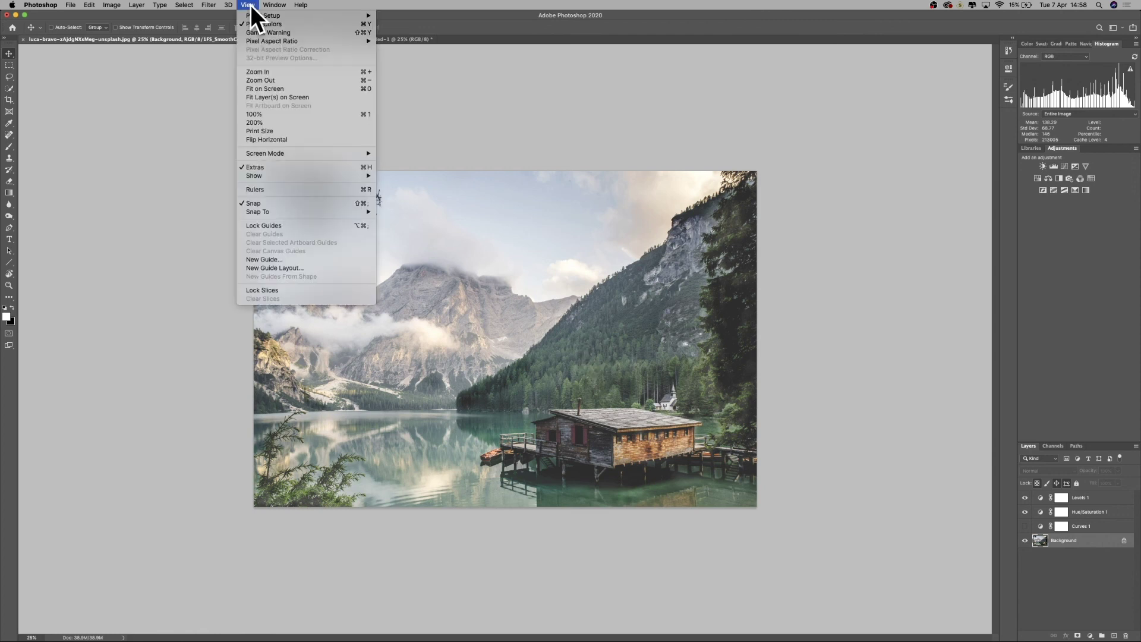
left_click(281, 25)
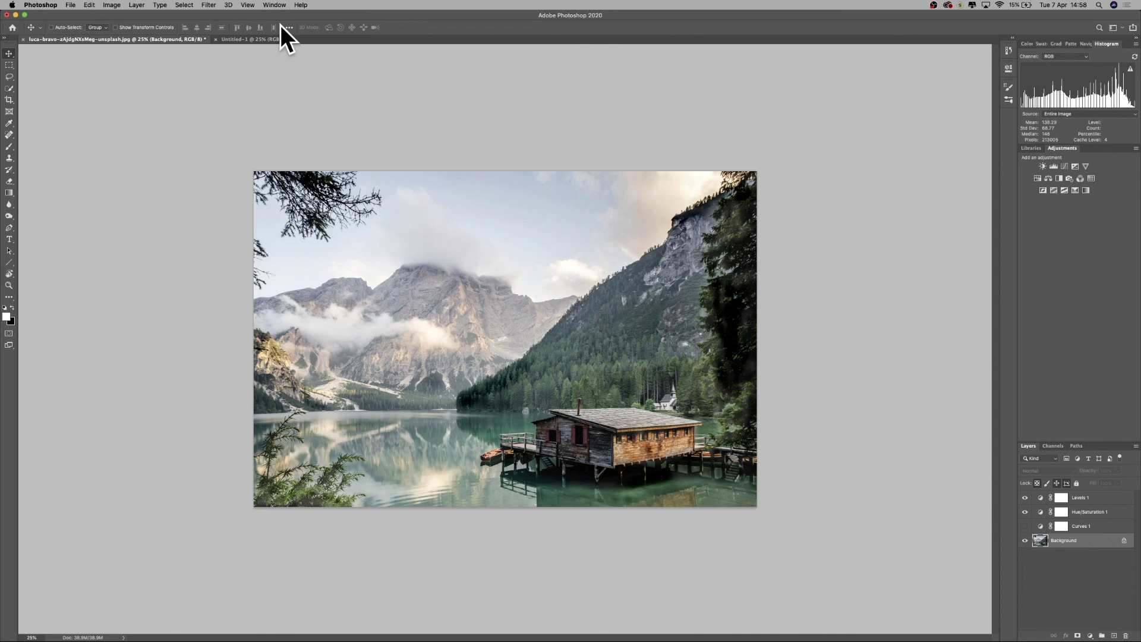
left_click(250, 5)
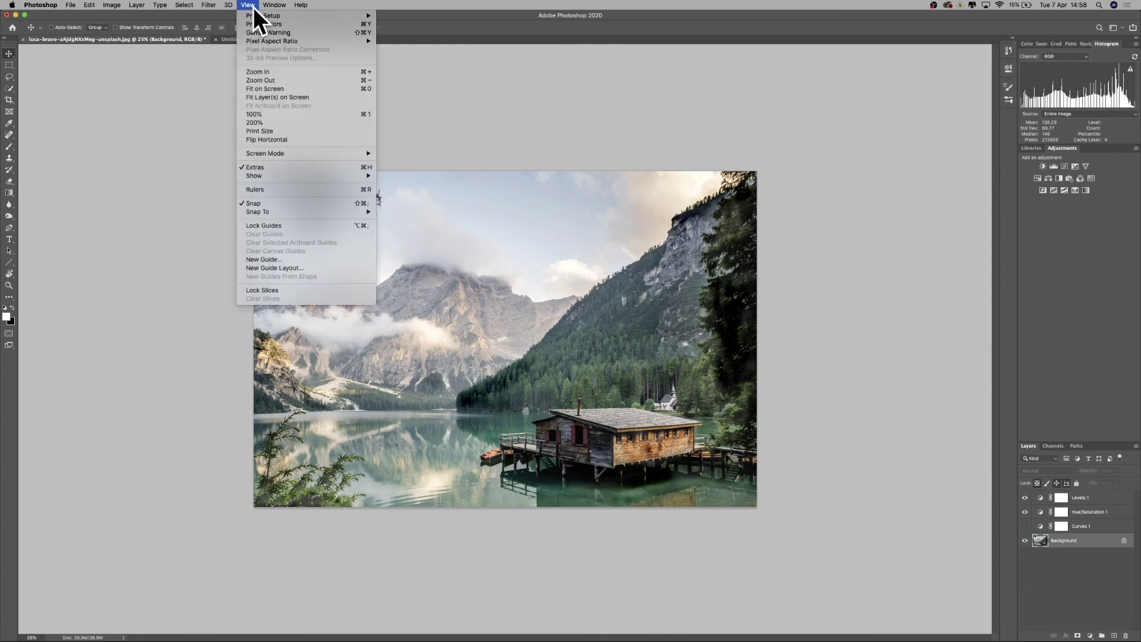
left_click(253, 24)
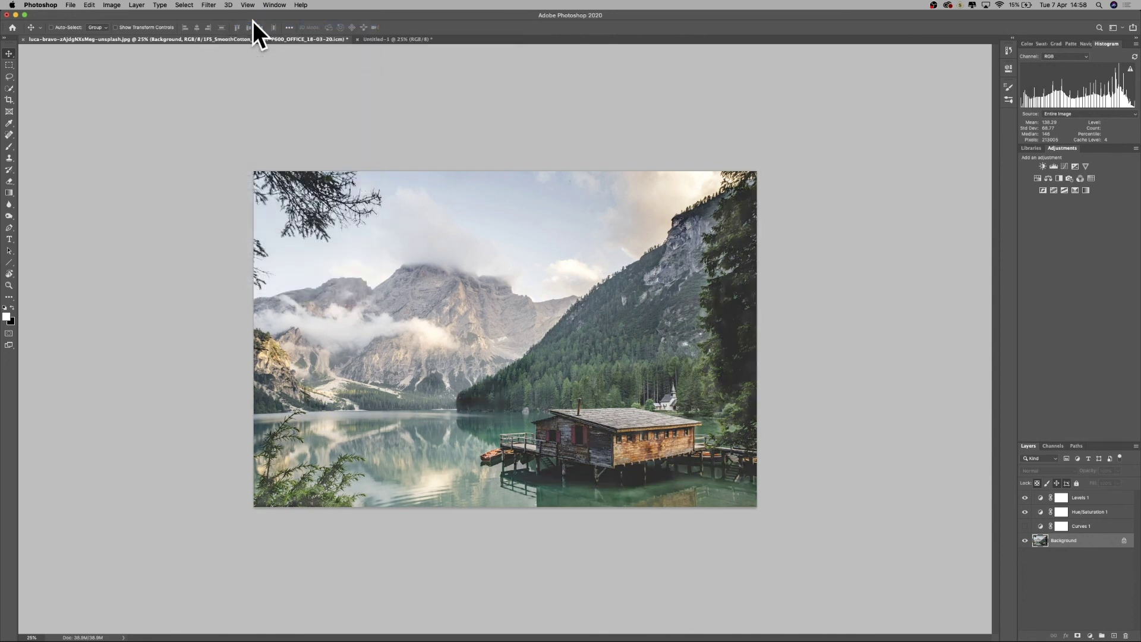